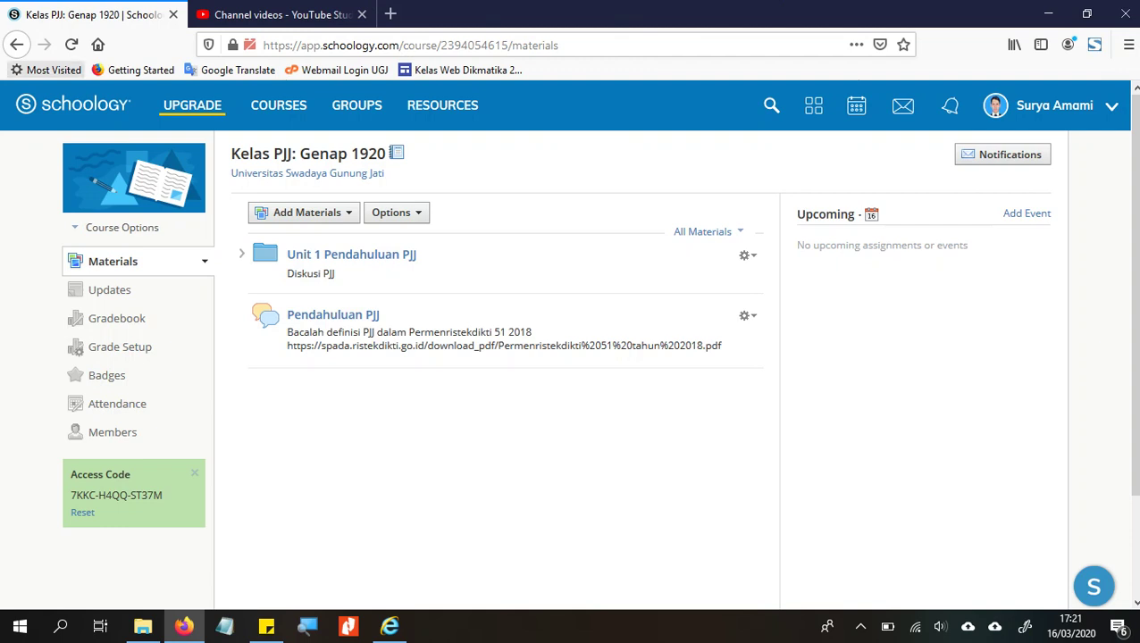
Refresh the course page and comment "oke" on the course update asking for Unit 2 learning material
{"action": "key", "text": "F5"}
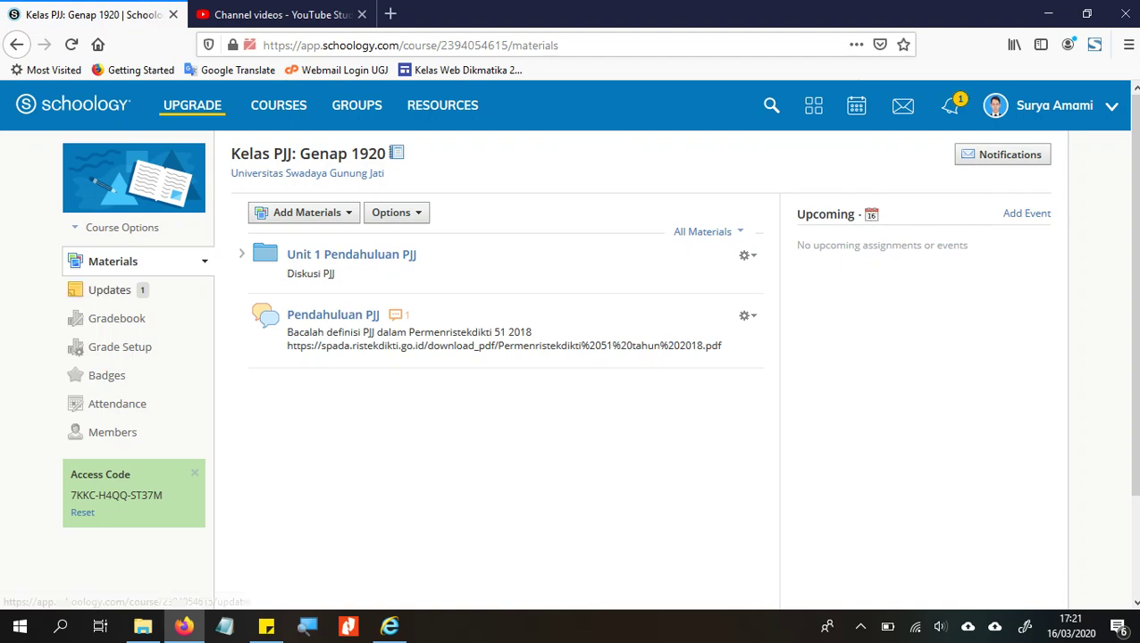
{"action": "left_click", "coordinate": [109, 290]}
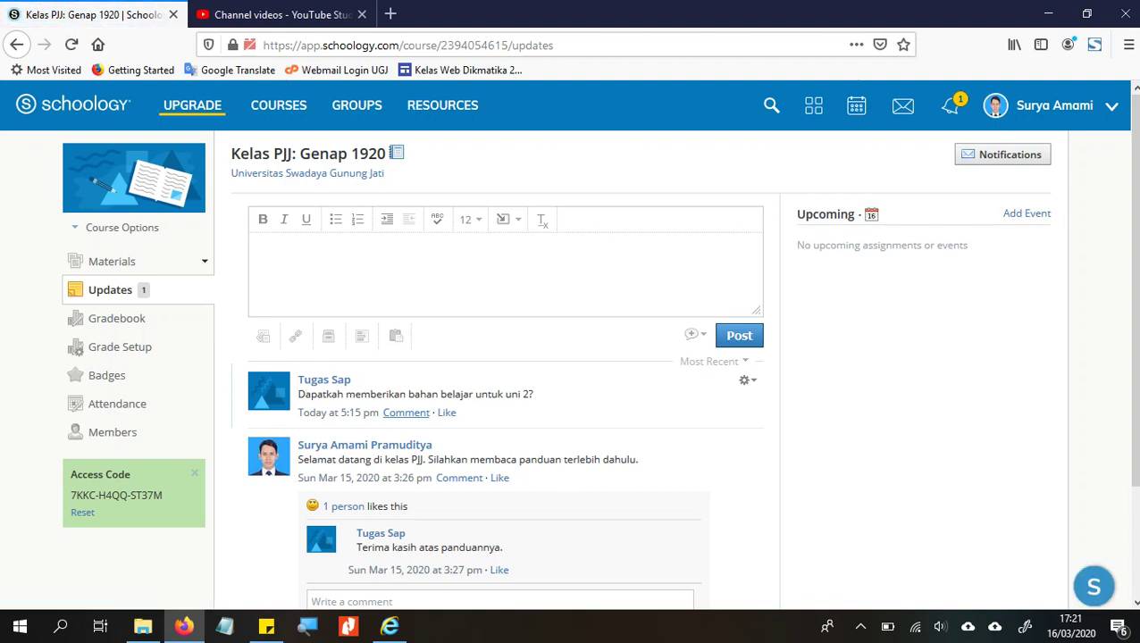
{"action": "left_click", "coordinate": [405, 412]}
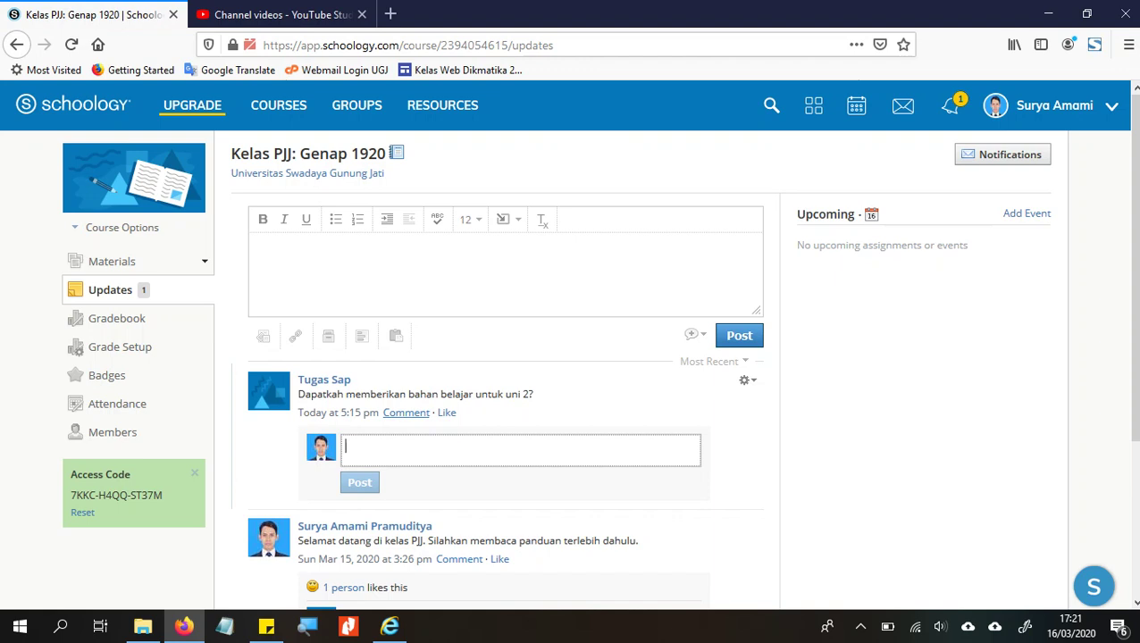
{"action": "type", "text": "oke"}
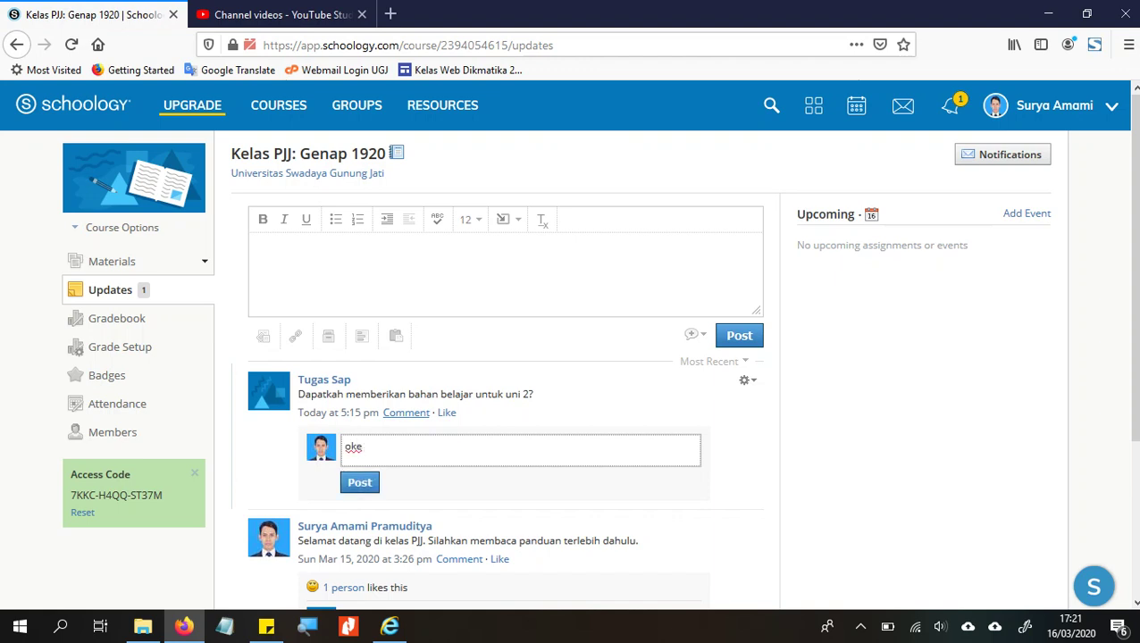
{"action": "type", "text": " seha"}
{"action": "key", "text": "BackSpace"}
{"action": "key", "text": "BackSpace"}
{"action": "key", "text": "BackSpace"}
{"action": "key", "text": "BackSpace"}
{"action": "key", "text": "BackSpace"}
{"action": "left_click", "coordinate": [359, 482]}
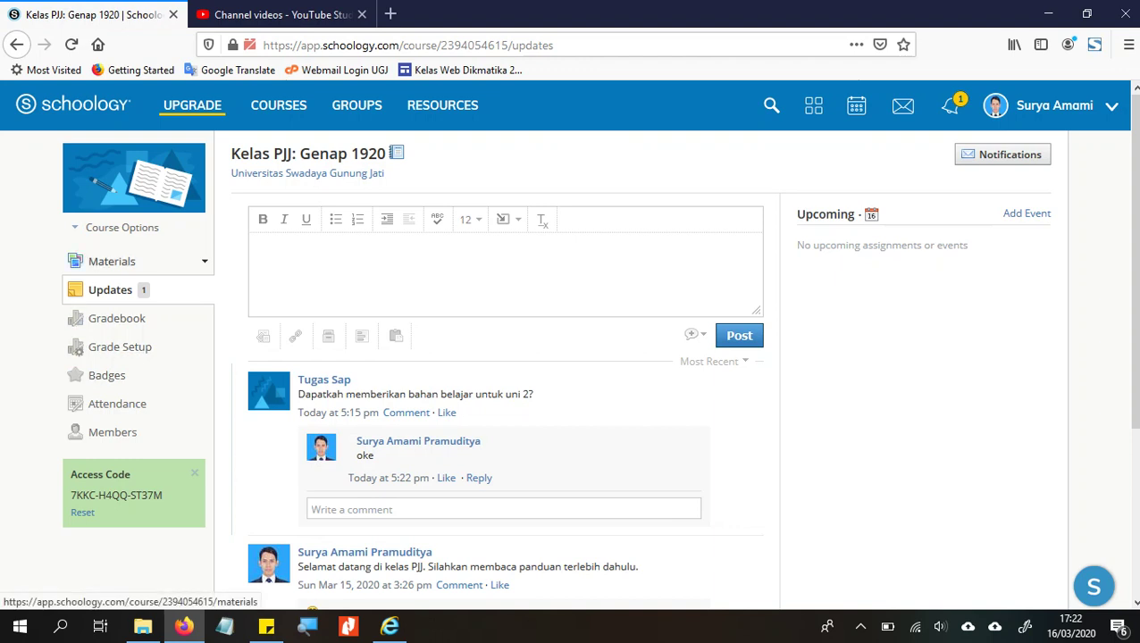
Check the Unit 1 Pendahuluan PJJ folder in the course materials and move the Pendahuluan PJJ discussion into it
{"action": "left_click", "coordinate": [107, 261]}
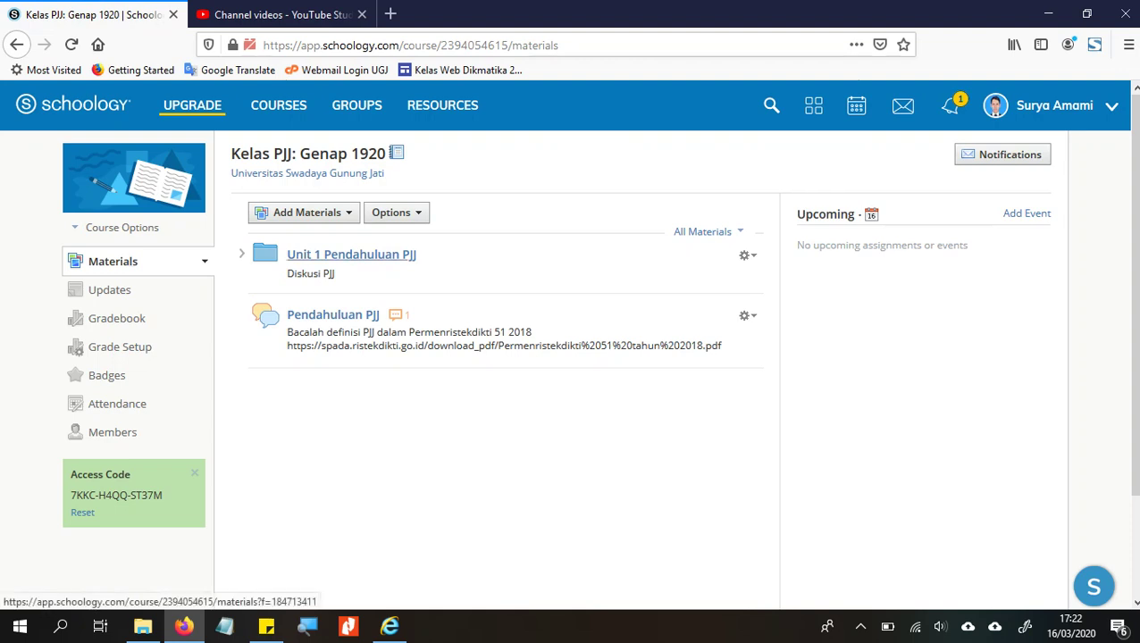
{"action": "left_click", "coordinate": [351, 253]}
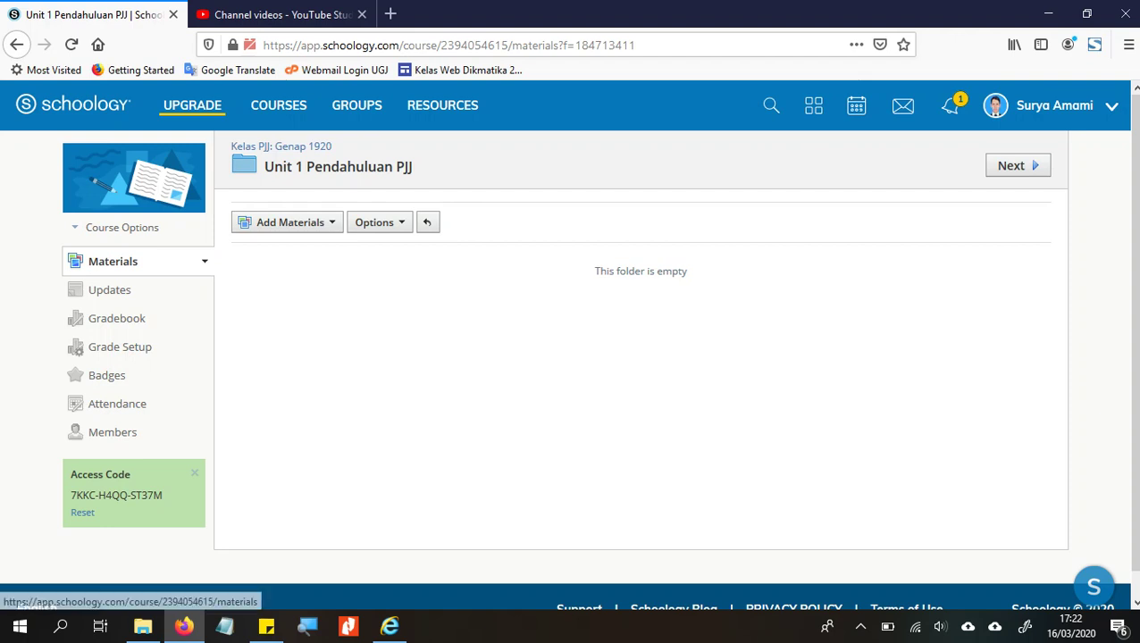
{"action": "left_click", "coordinate": [113, 262]}
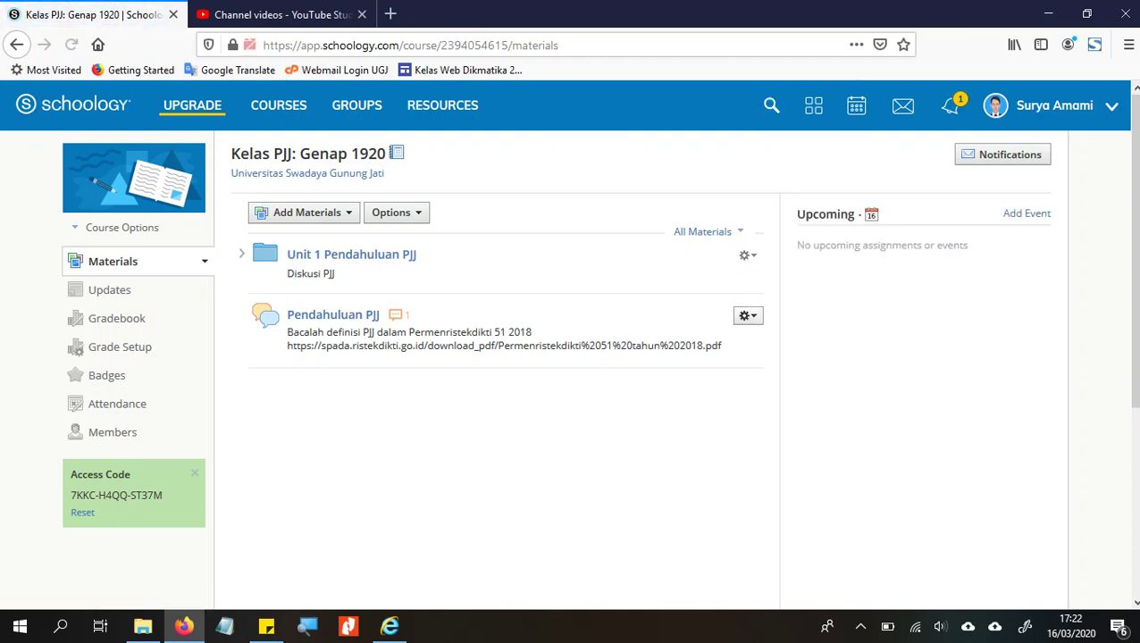
{"action": "left_click", "coordinate": [747, 316]}
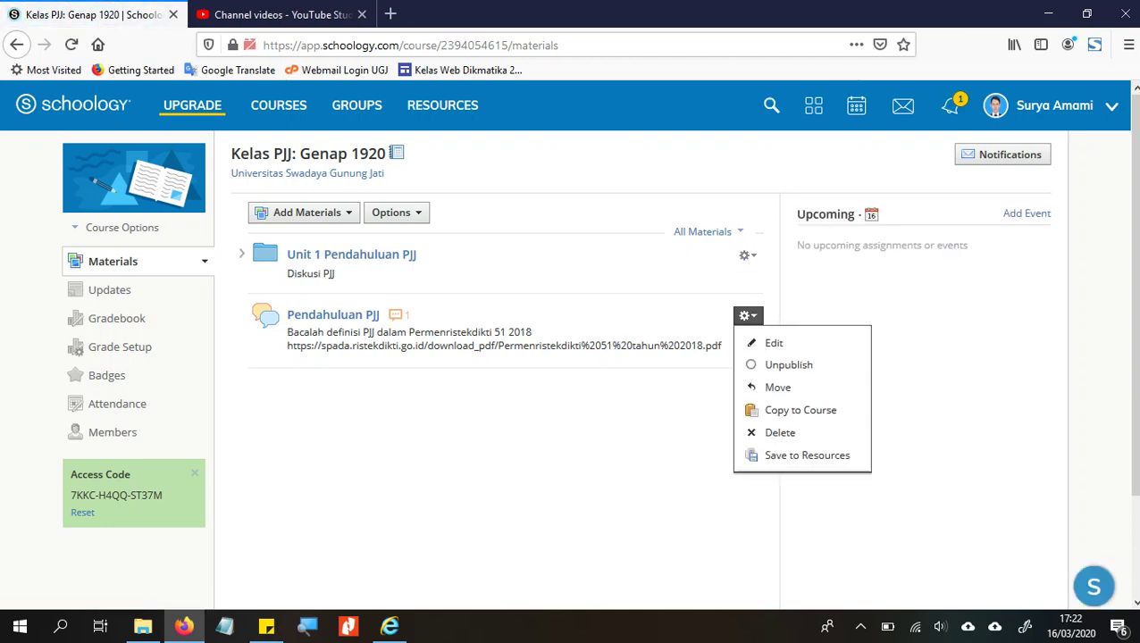
{"action": "left_click", "coordinate": [776, 387]}
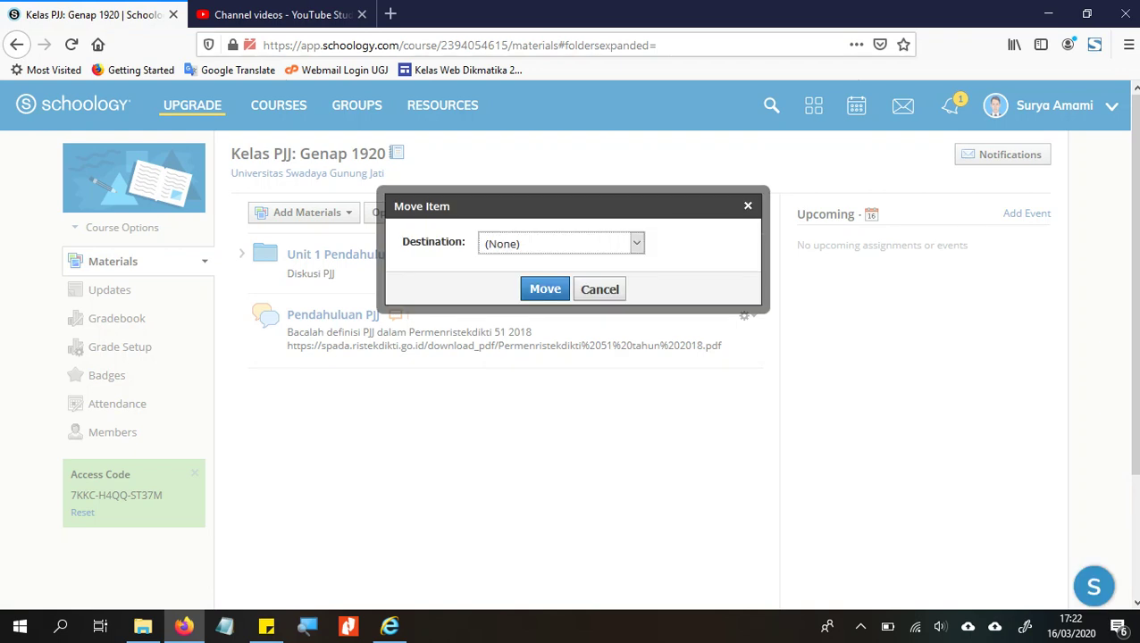
{"action": "left_click", "coordinate": [560, 243]}
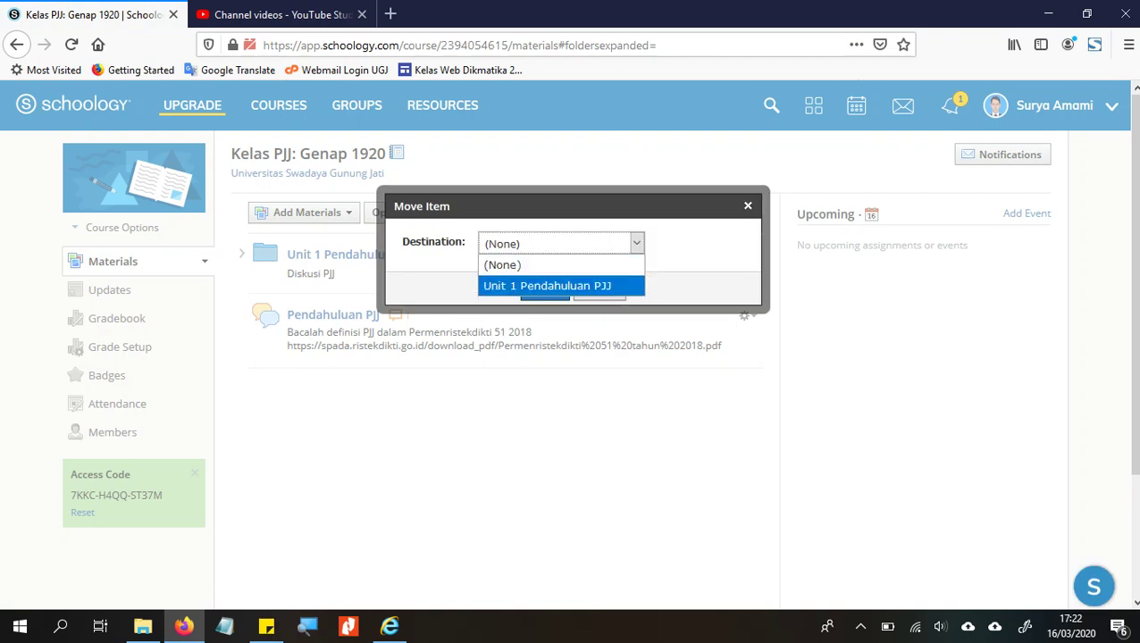
{"action": "left_click", "coordinate": [536, 285]}
{"action": "left_click", "coordinate": [540, 287]}
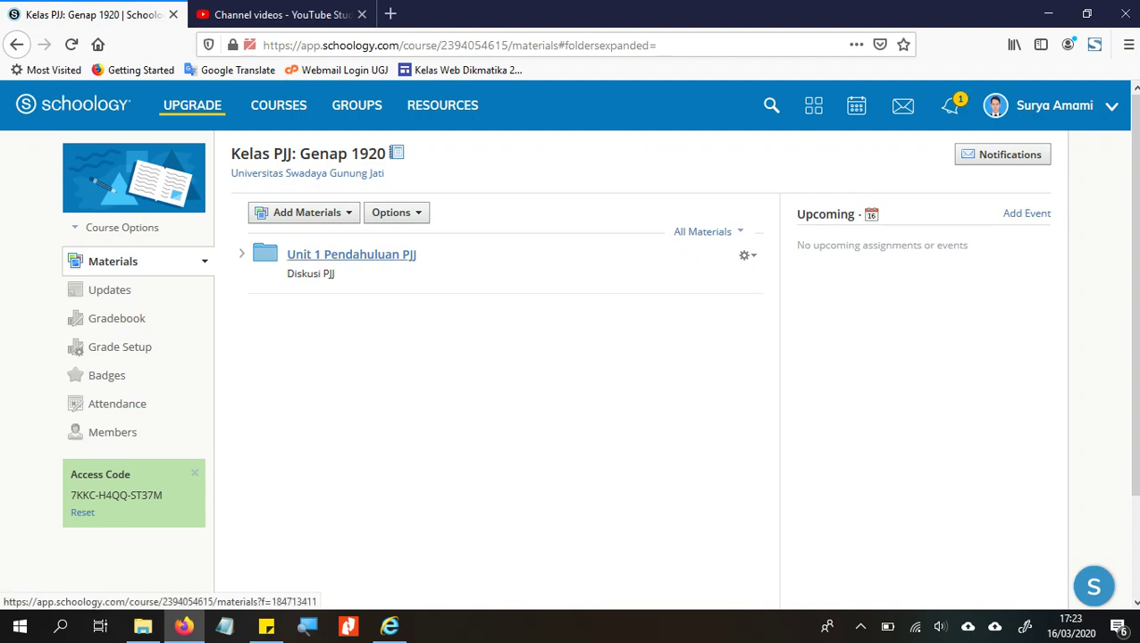
Create a test/quiz named "Pendahuluan PJJ" in the Unit 1 Pendahuluan PJJ folder with the category Ungraded
{"action": "left_click", "coordinate": [351, 255]}
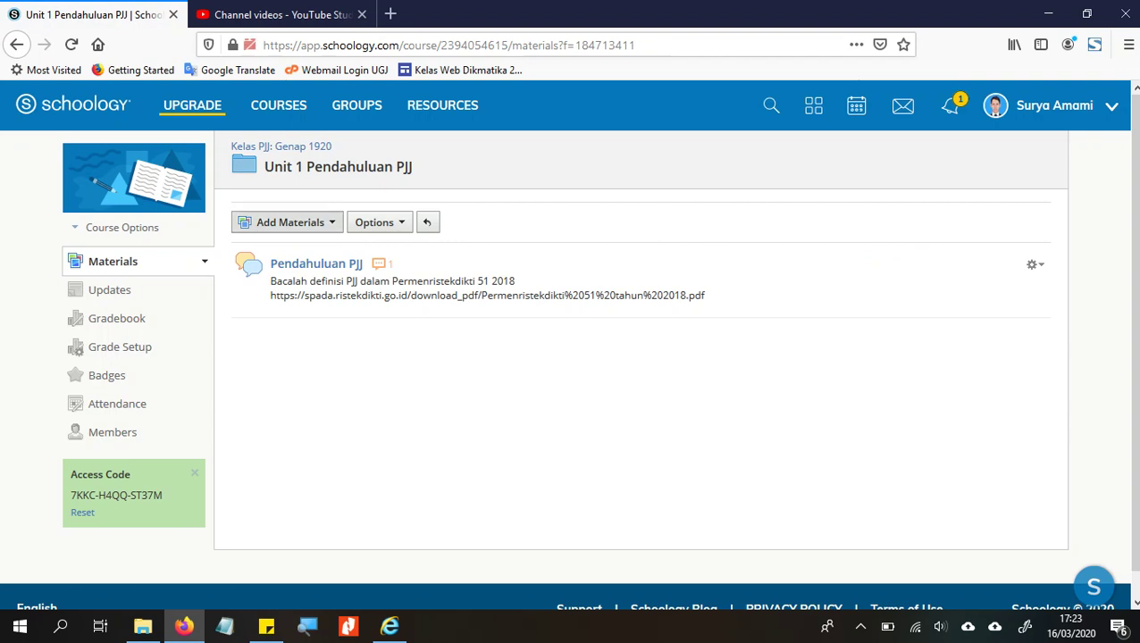
{"action": "left_click", "coordinate": [290, 222]}
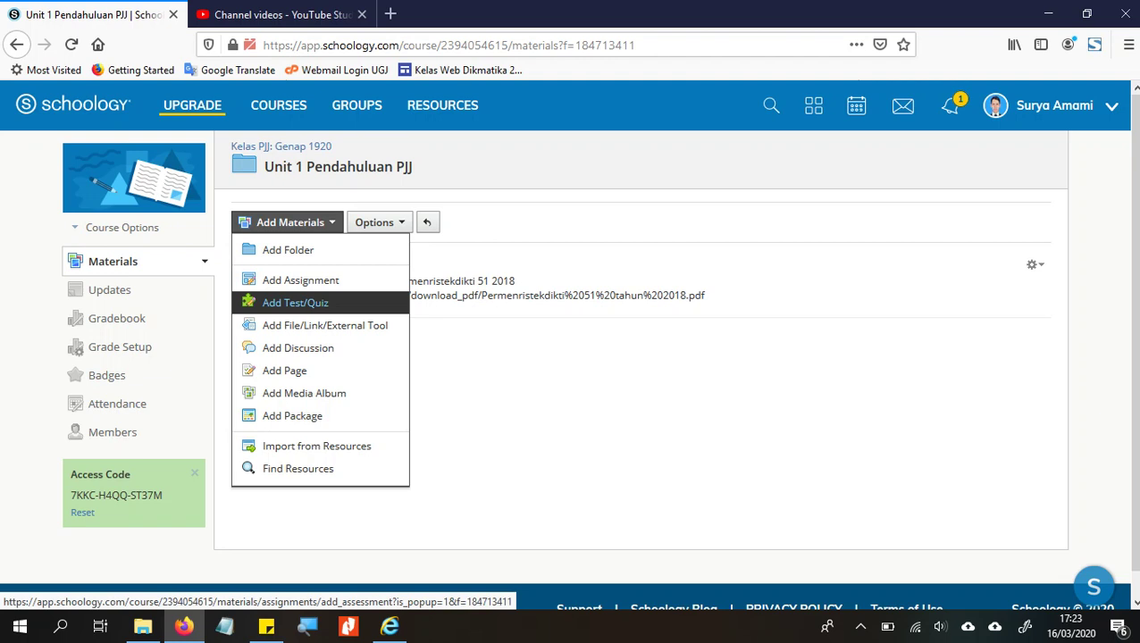
{"action": "left_click", "coordinate": [295, 303]}
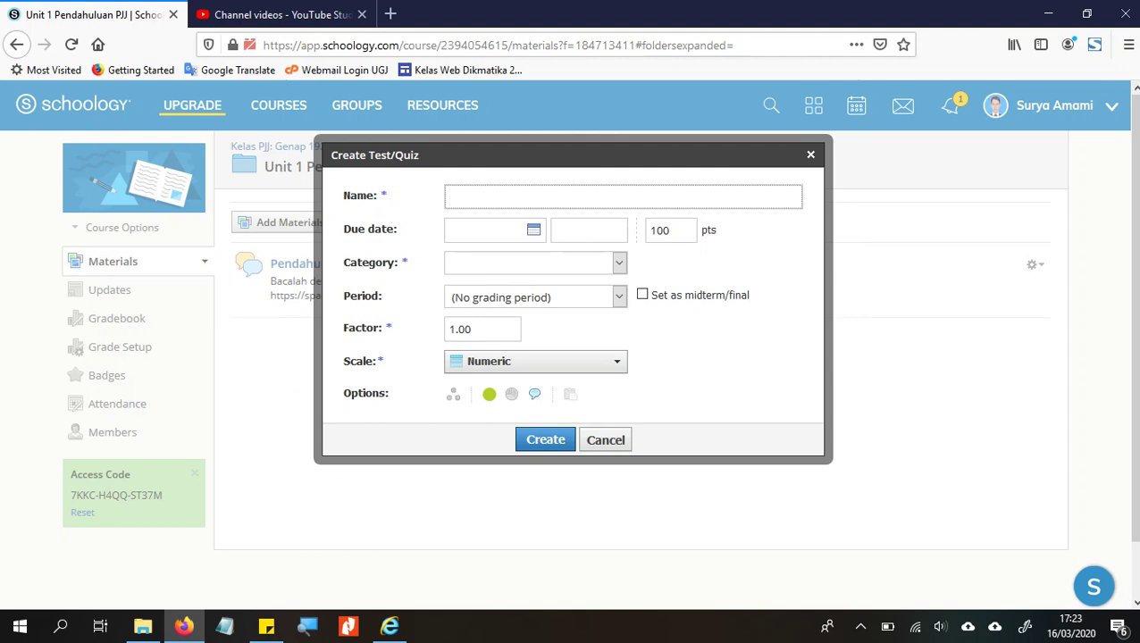
{"action": "type", "text": "Pendahuluan"}
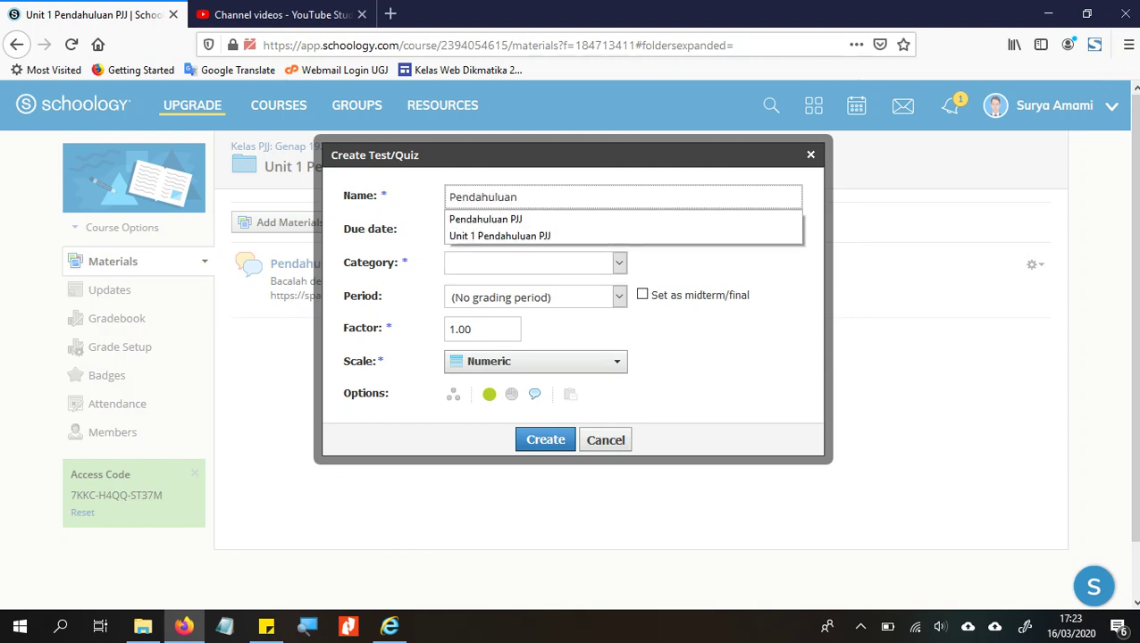
{"action": "type", "text": " PJJ"}
{"action": "left_click", "coordinate": [479, 197]}
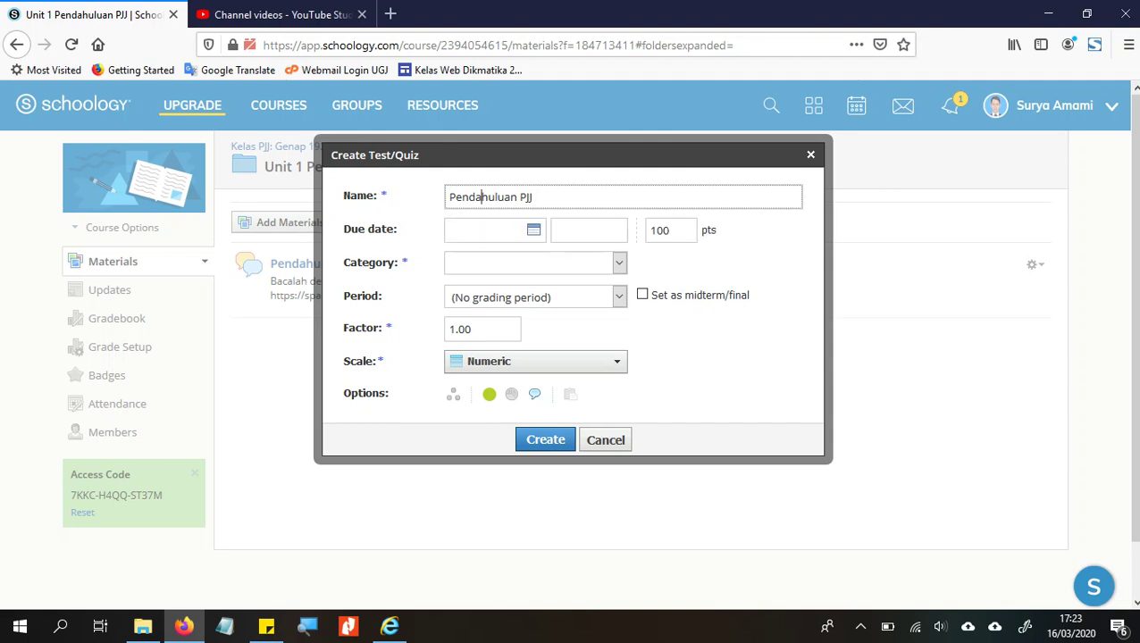
{"action": "left_click", "coordinate": [671, 230]}
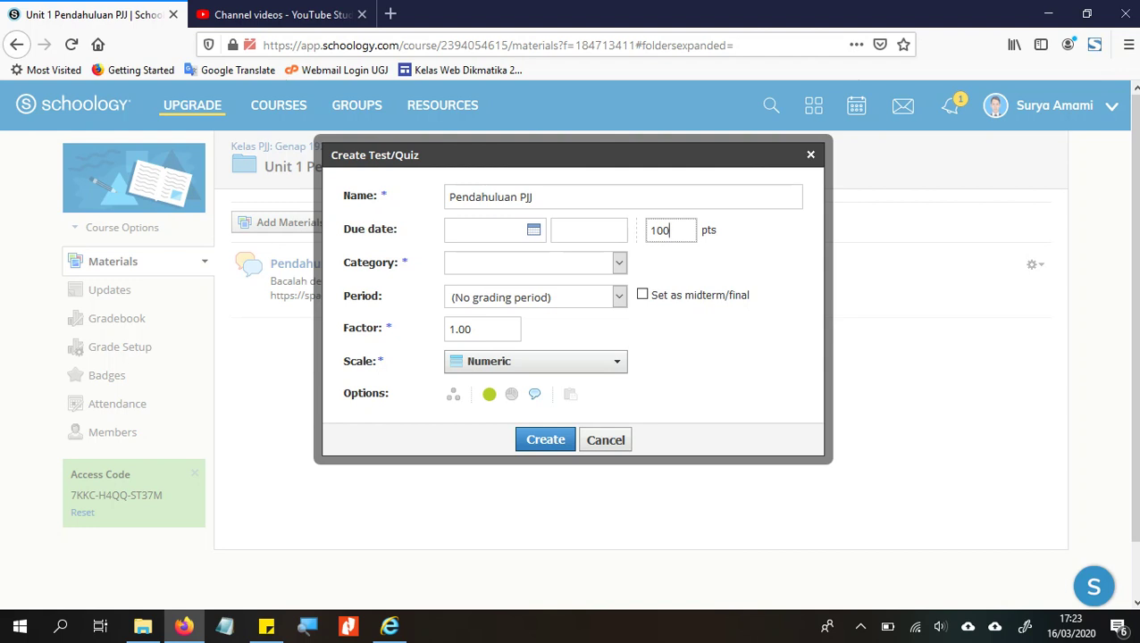
{"action": "left_click", "coordinate": [536, 263]}
{"action": "left_click", "coordinate": [519, 308]}
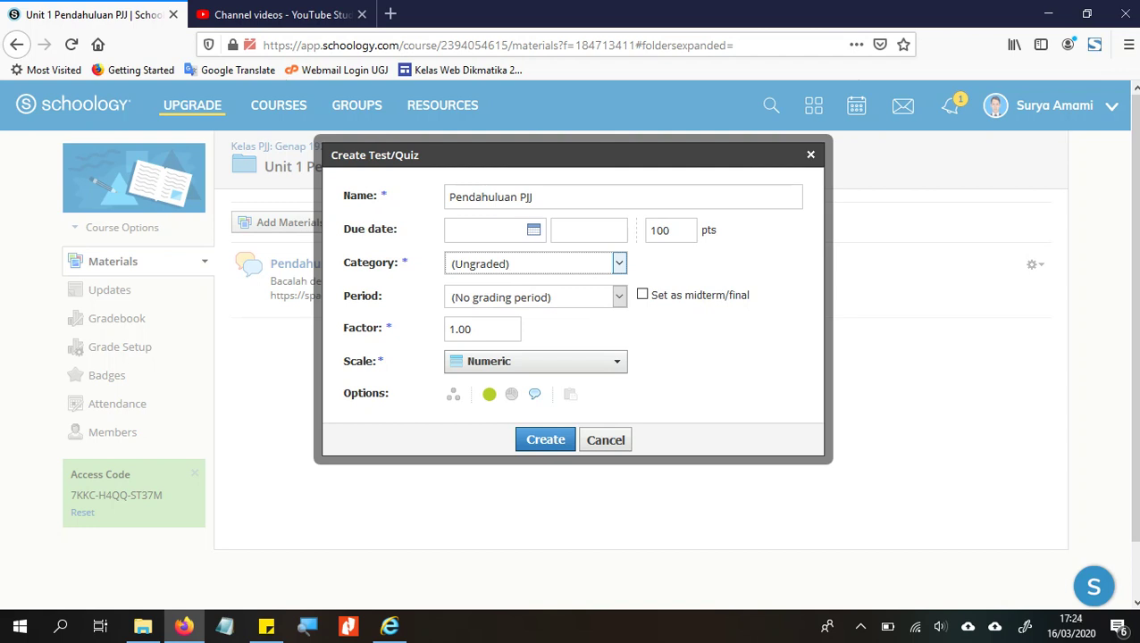
{"action": "left_click", "coordinate": [545, 440]}
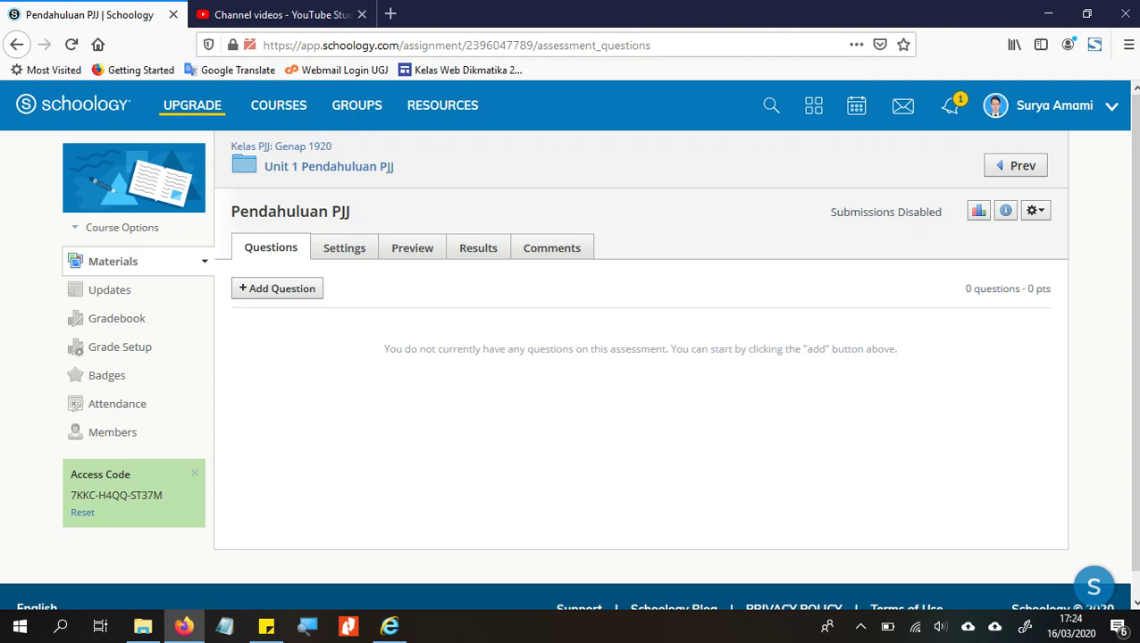
Add a True/False question to the quiz with the text "Benarkah PJJ diatur dalam permenristekdikti no 51 tahun 2018?"
{"action": "left_click", "coordinate": [277, 288]}
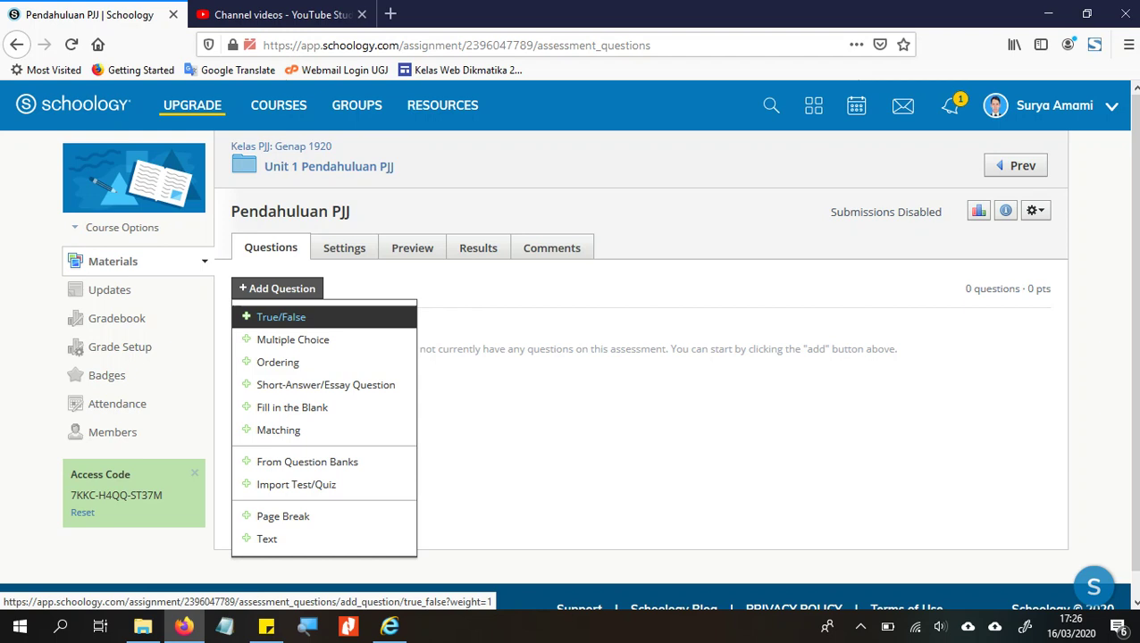
{"action": "left_click", "coordinate": [281, 316]}
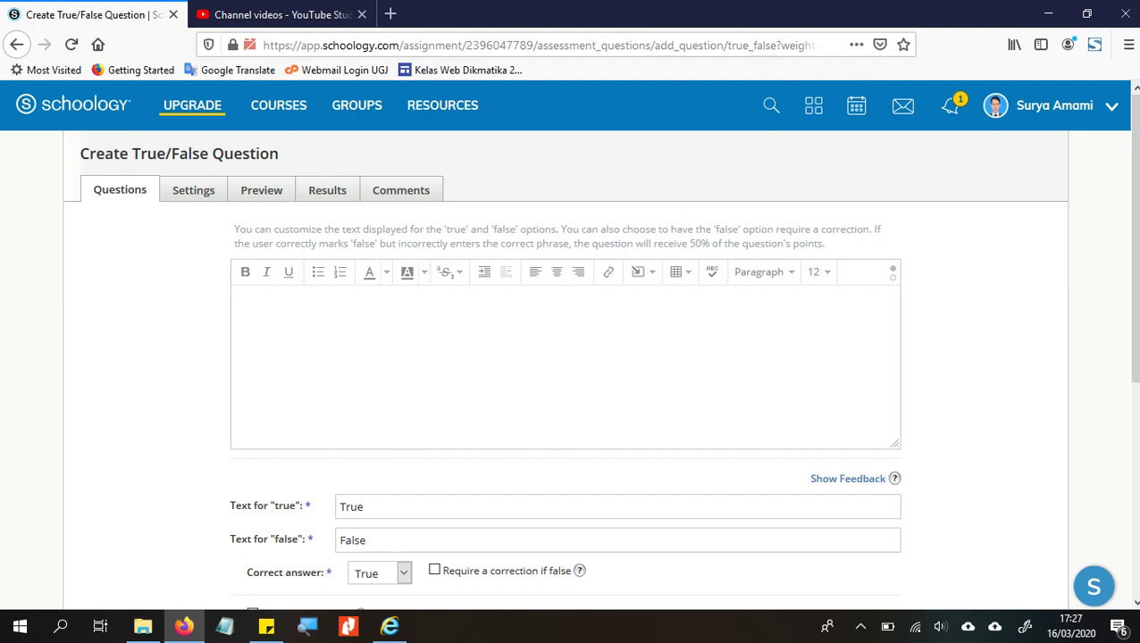
{"action": "type", "text": "Benarkah PJJ diatur dalam"}
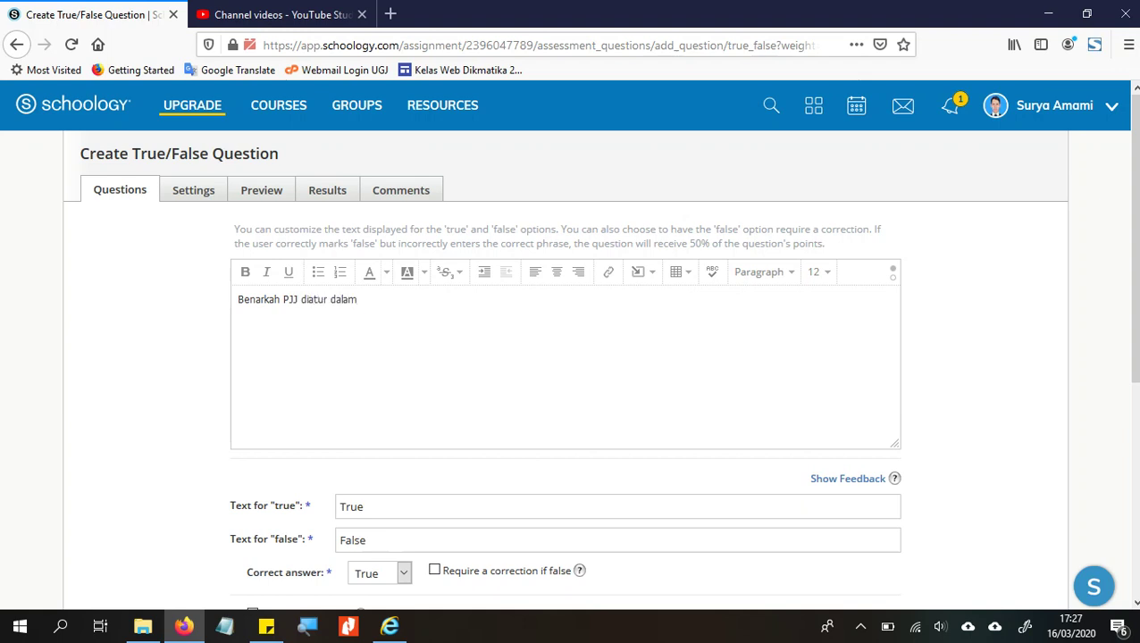
{"action": "type", "text": " permenristekdikti no "}
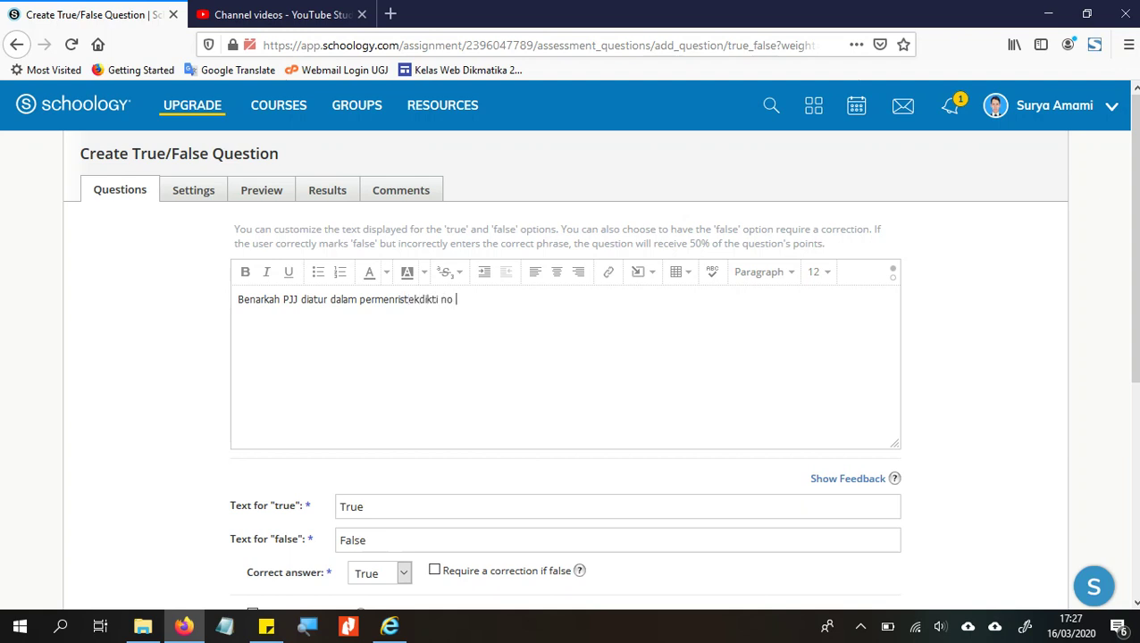
{"action": "type", "text": "51 tahun 2018?"}
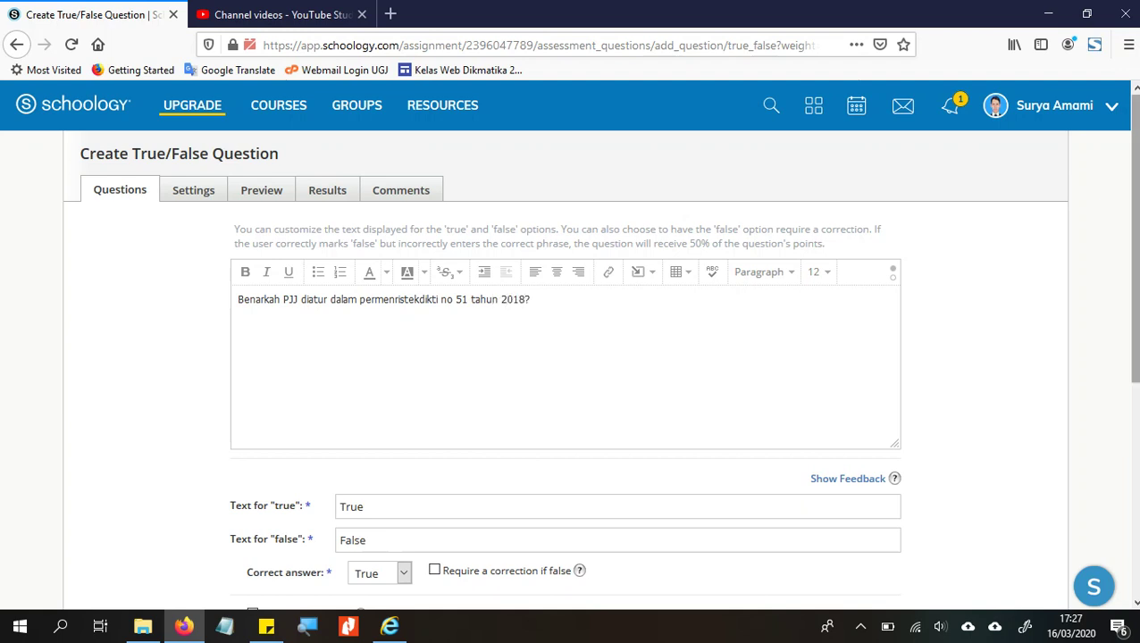
Set the question's text for true to "Benar" and its text for false to "Salah"
{"action": "scroll", "coordinate": [600, 343], "scroll_direction": "down", "scroll_amount": 2}
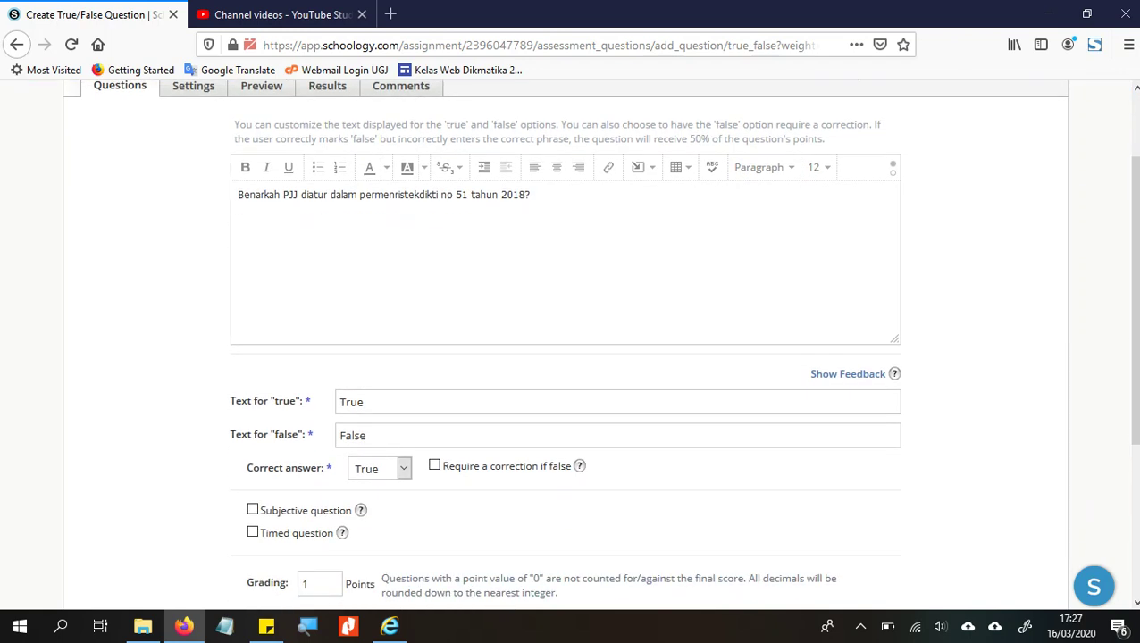
{"action": "left_click", "coordinate": [363, 402]}
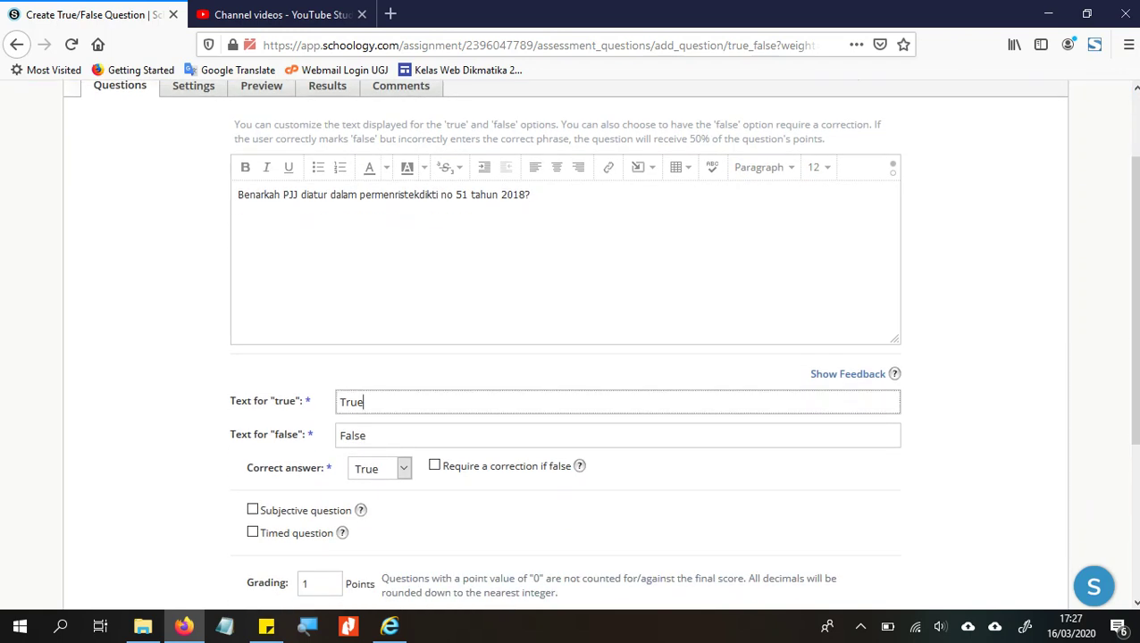
{"action": "key", "text": "ctrl+a"}
{"action": "type", "text": "Benar"}
{"action": "key", "text": "Tab"}
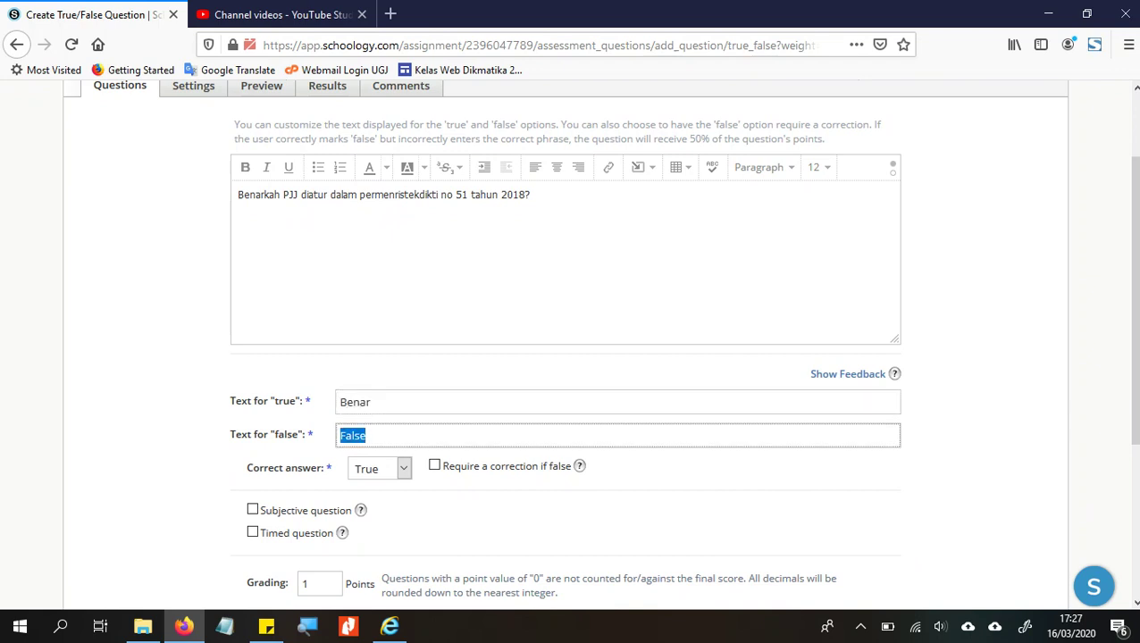
{"action": "type", "text": "Salah"}
Change the regulation number in the question text to 50 and set the correct answer to False
{"action": "left_click", "coordinate": [467, 194]}
{"action": "key", "text": "BackSpace"}
{"action": "type", "text": "0"}
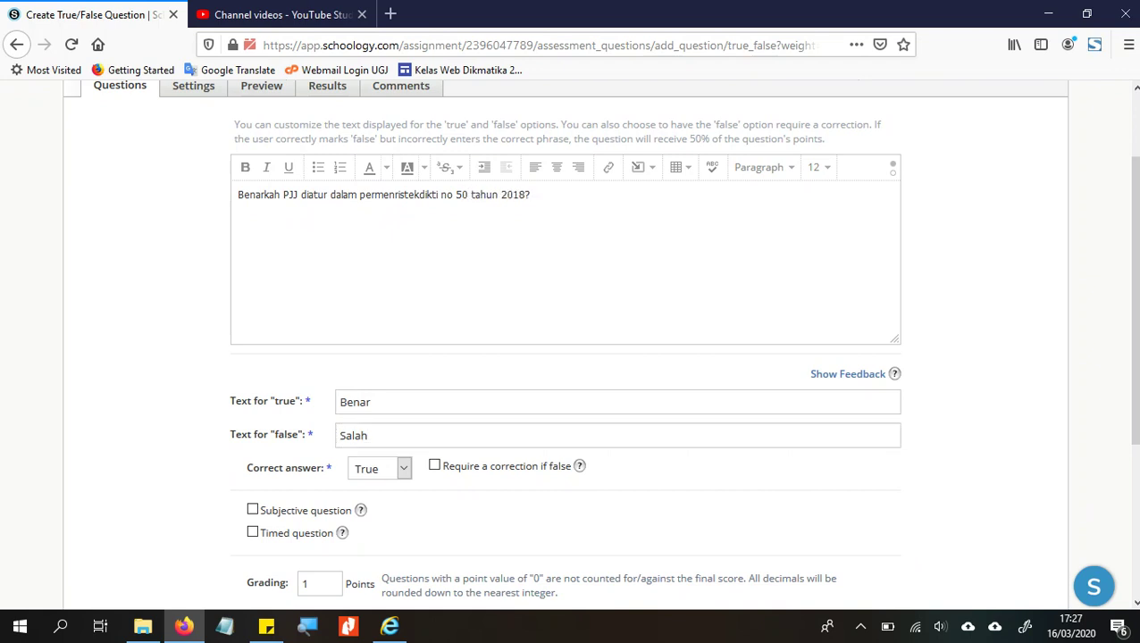
{"action": "left_click", "coordinate": [403, 469]}
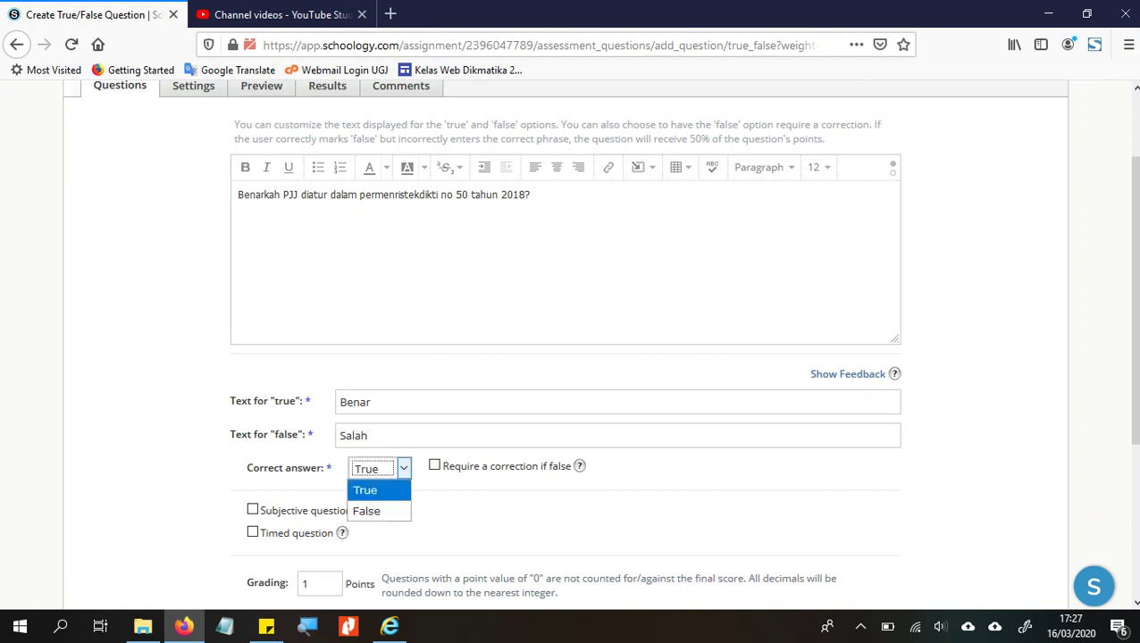
{"action": "left_click", "coordinate": [379, 511]}
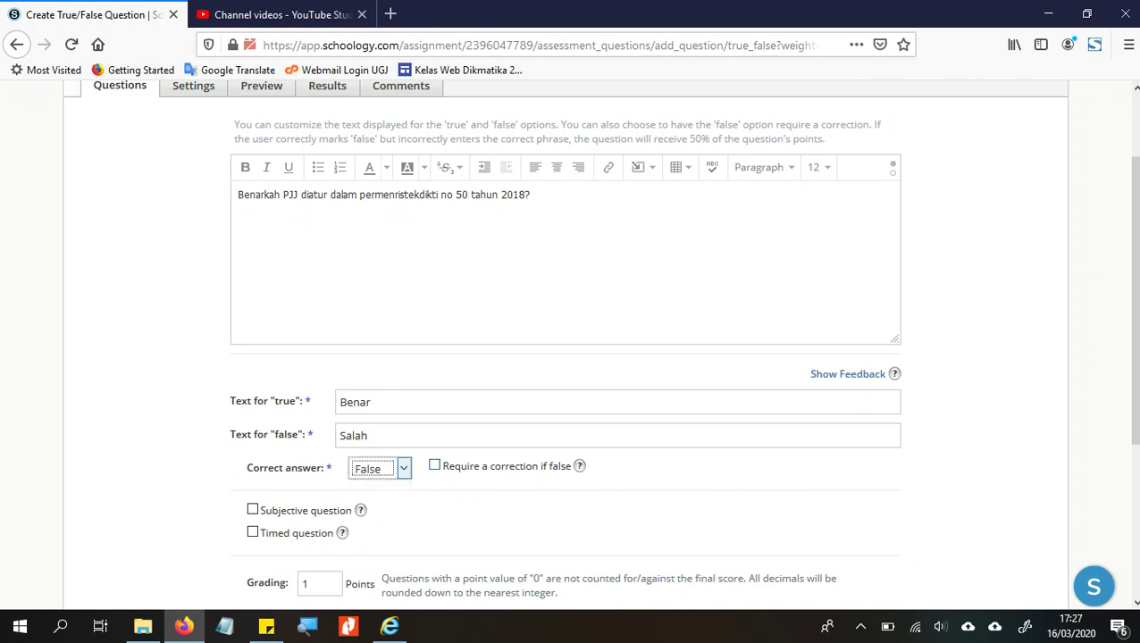
Require a correction if false, with the correct phrase "Baca kembali permenristekdikti no 50 tahun 2018"
{"action": "left_click", "coordinate": [435, 465]}
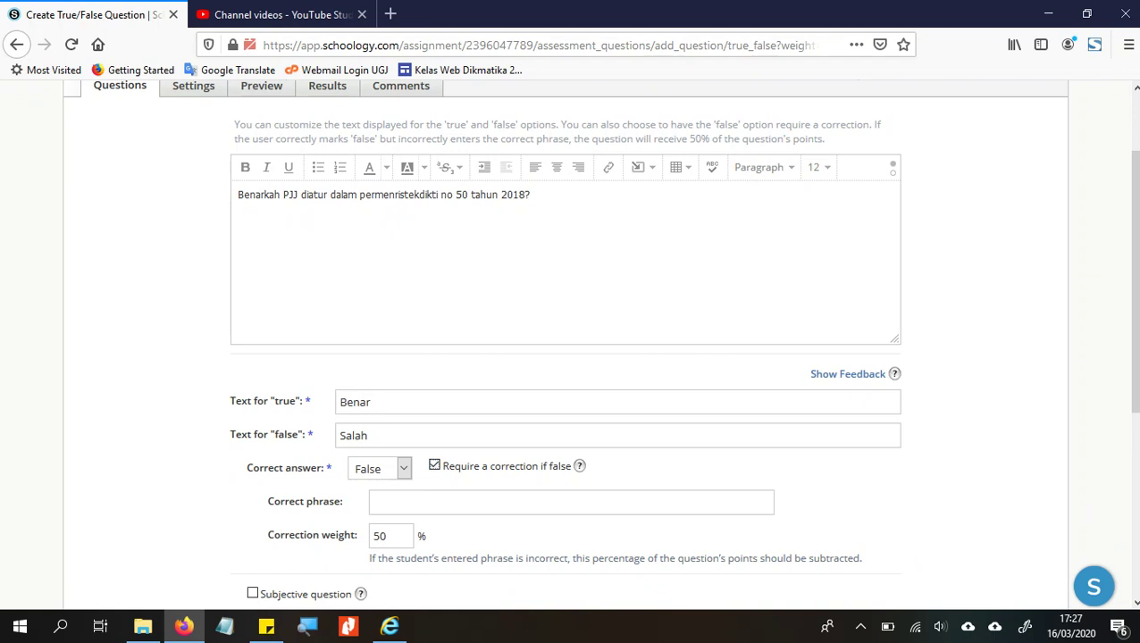
{"action": "left_click", "coordinate": [384, 502]}
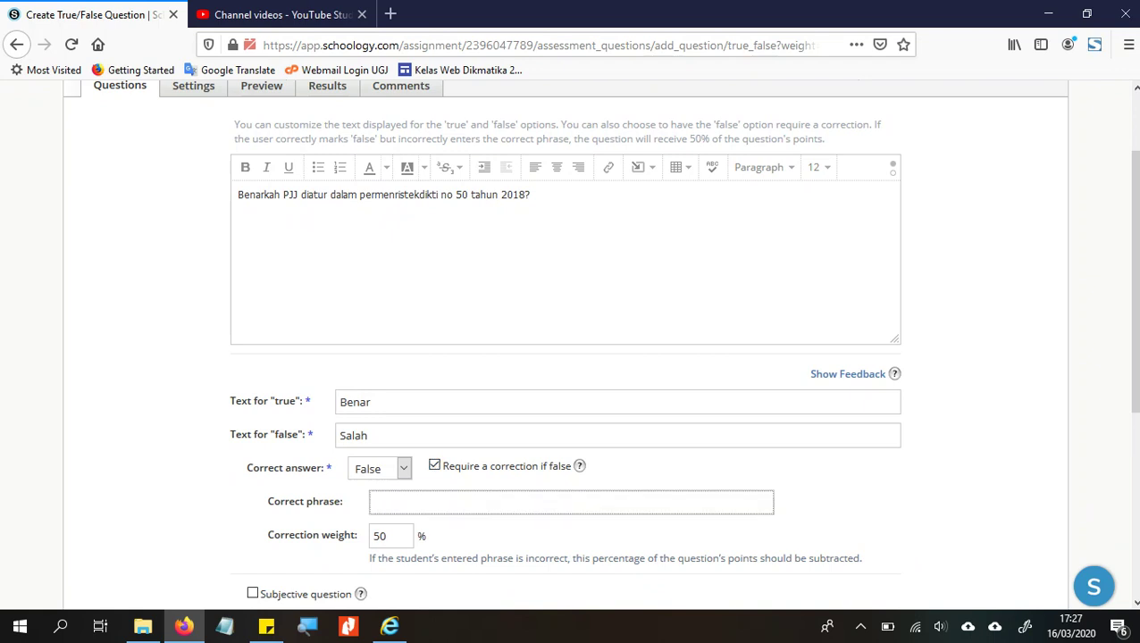
{"action": "type", "text": "Baca kembali pe"}
{"action": "left_click", "coordinate": [382, 193]}
{"action": "left_click_drag", "start_coordinate": [360, 194], "coordinate": [525, 194]}
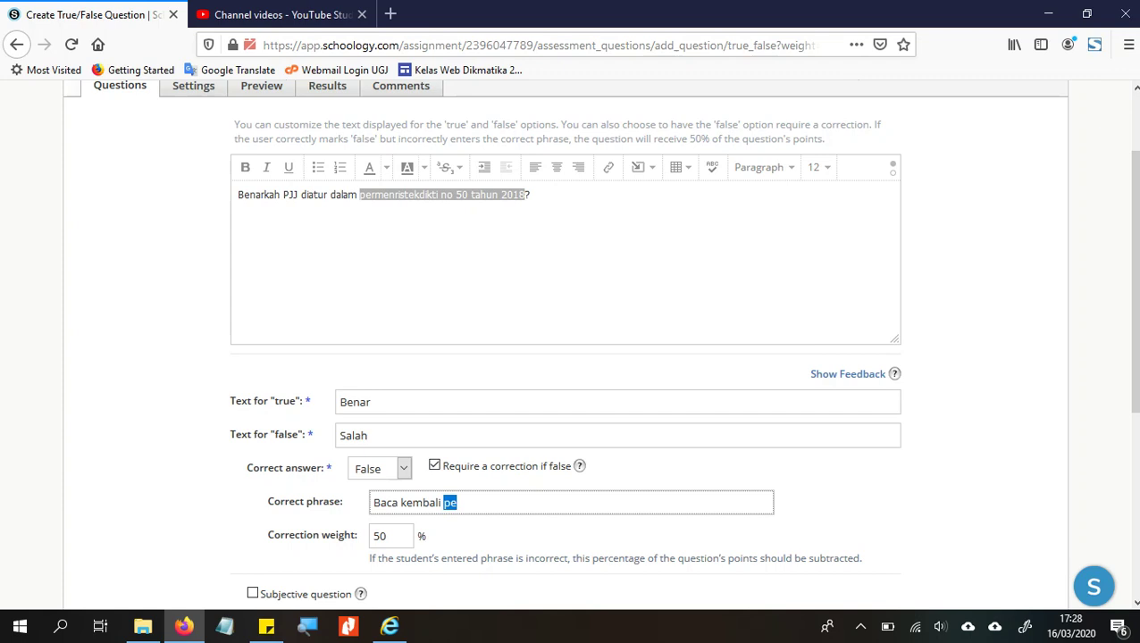
{"action": "type", "text": "permenristekdikti no 50 tahun 2018"}
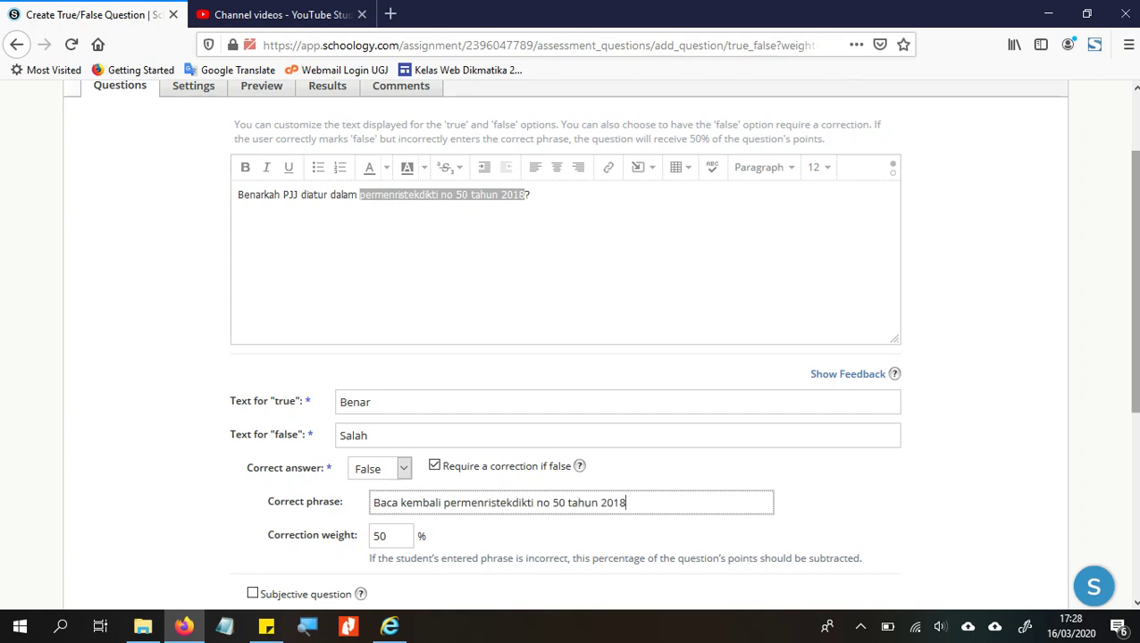
Make the True/False question a timed question with a time limit of 1 minute
{"action": "scroll", "coordinate": [569, 340], "scroll_direction": "down", "scroll_amount": 2}
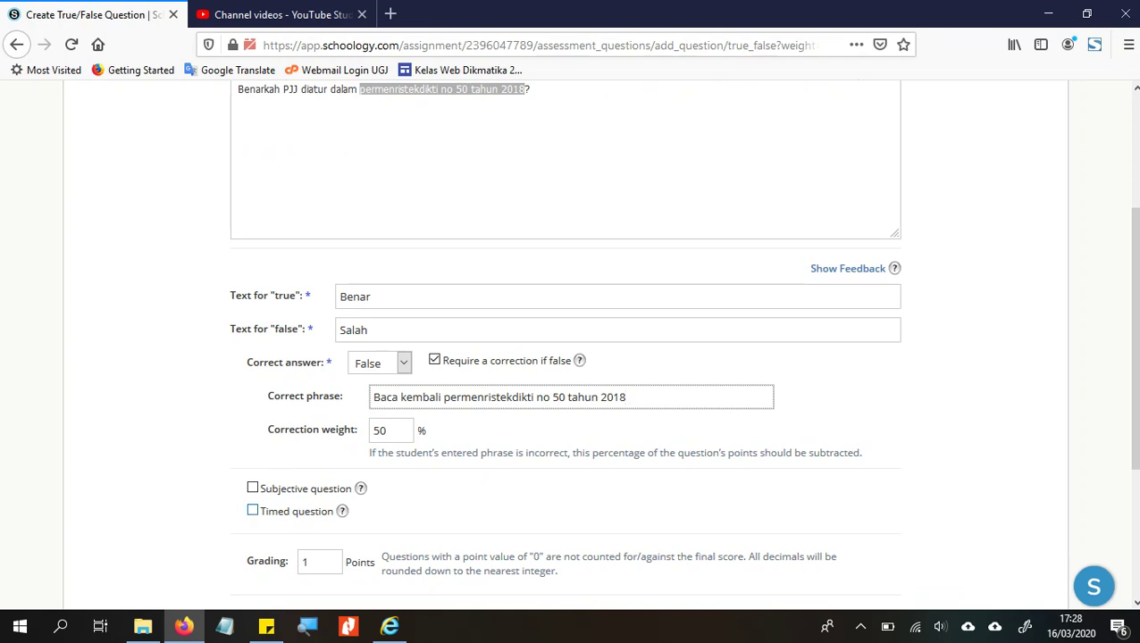
{"action": "left_click", "coordinate": [252, 511]}
{"action": "left_click", "coordinate": [396, 540]}
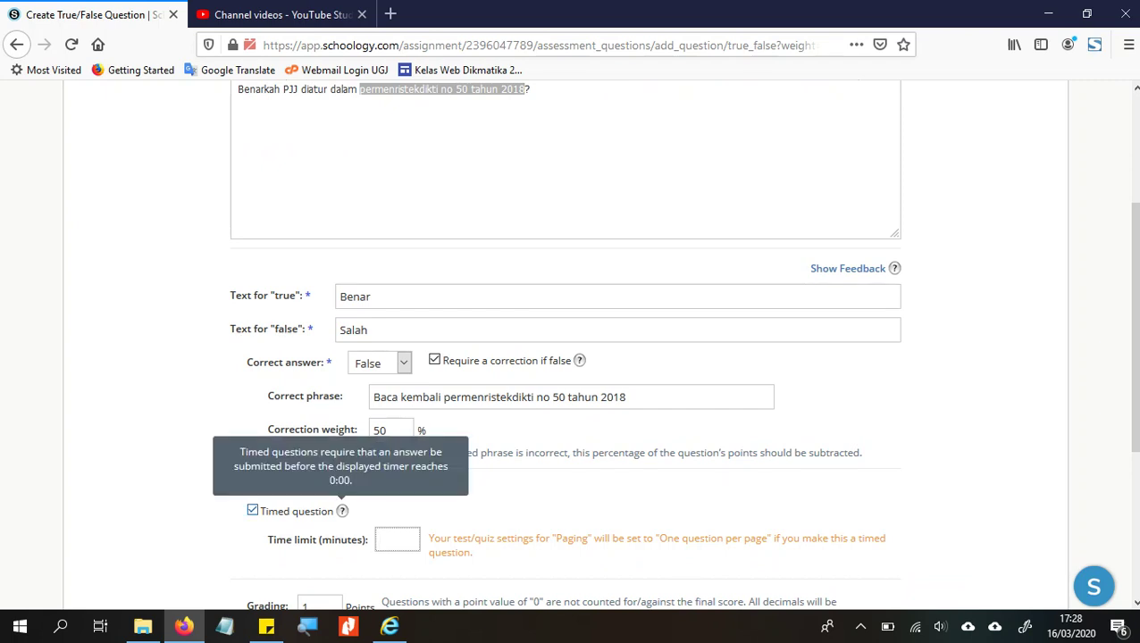
{"action": "type", "text": "1"}
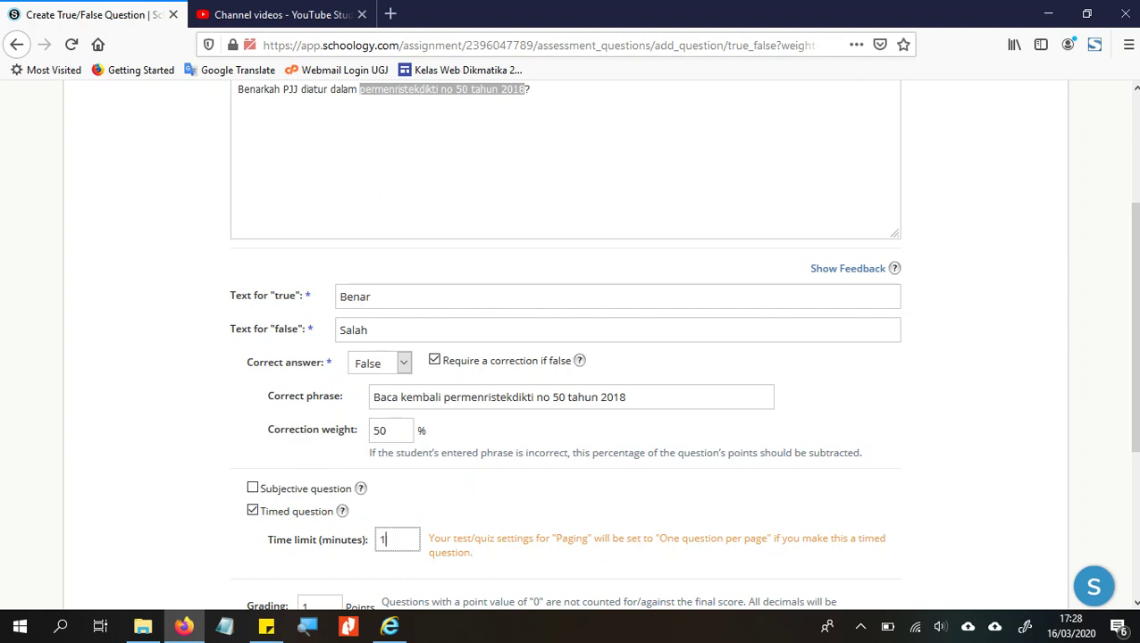
Set the question's grading to 10 points and create the question
{"action": "scroll", "coordinate": [568, 357], "scroll_direction": "down", "scroll_amount": 3}
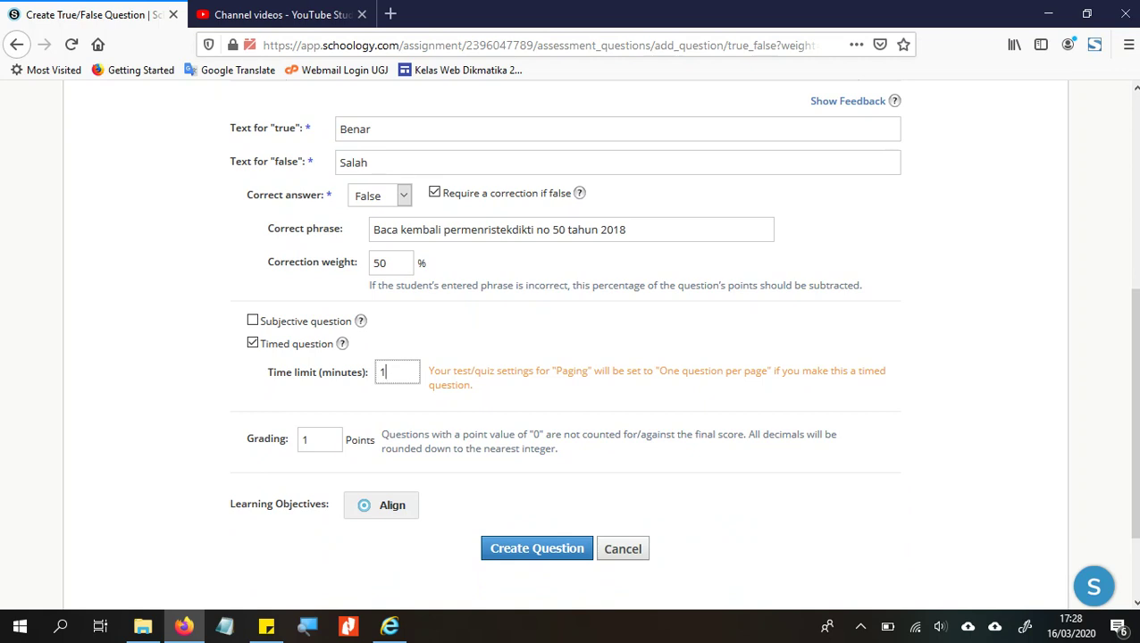
{"action": "left_click", "coordinate": [306, 438]}
{"action": "type", "text": "0"}
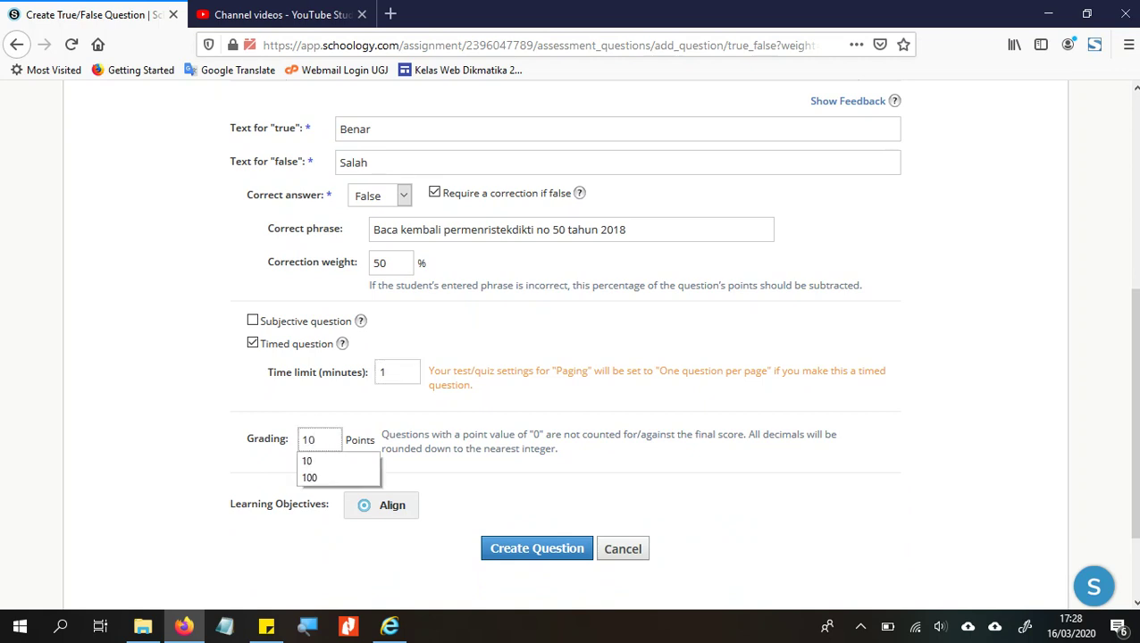
{"action": "left_click", "coordinate": [487, 502]}
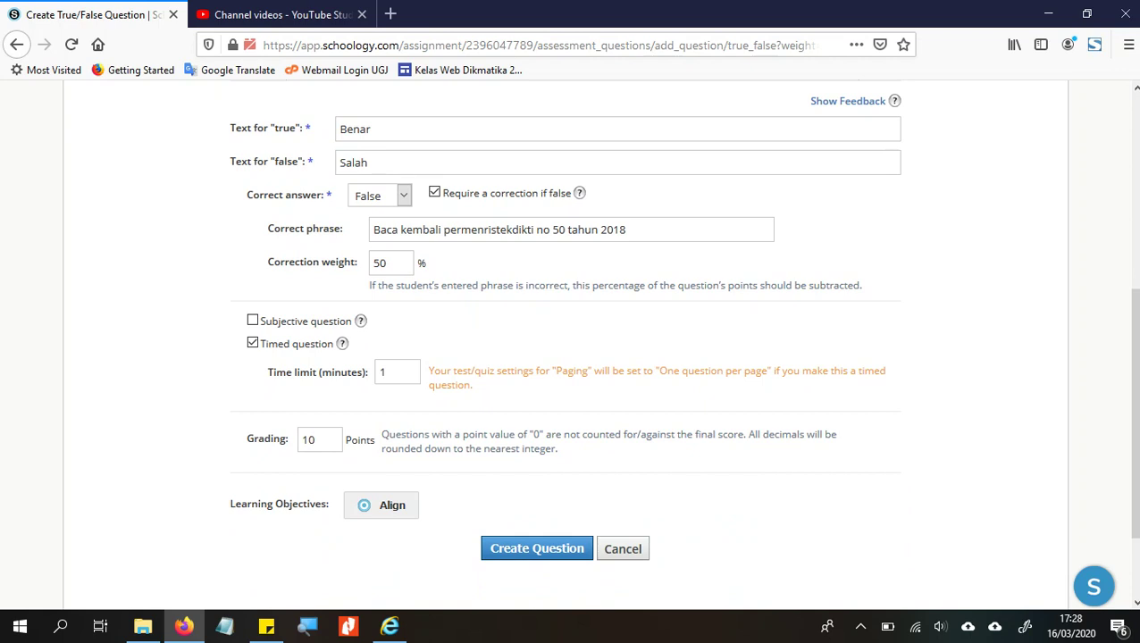
{"action": "left_click", "coordinate": [537, 548]}
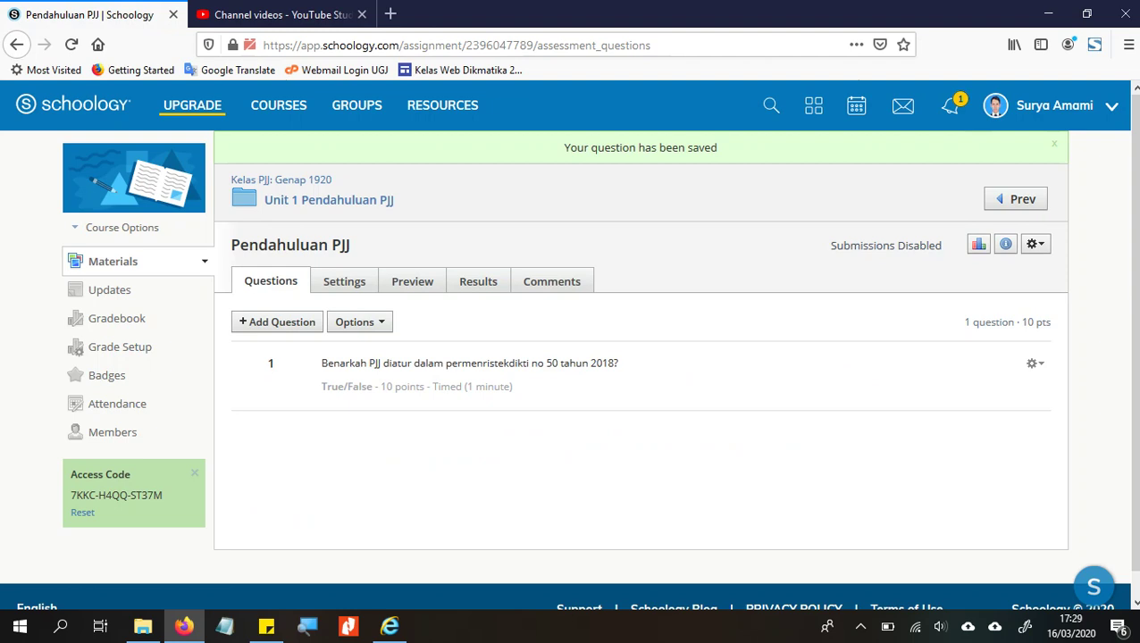
{"action": "left_click", "coordinate": [277, 321]}
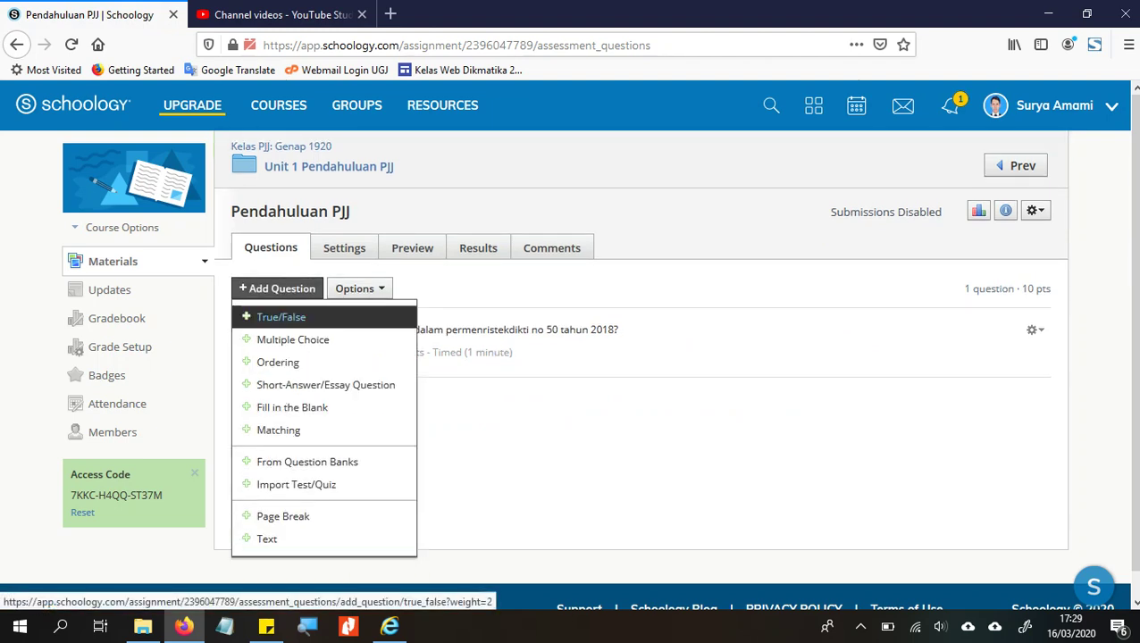
{"action": "left_click", "coordinate": [536, 429]}
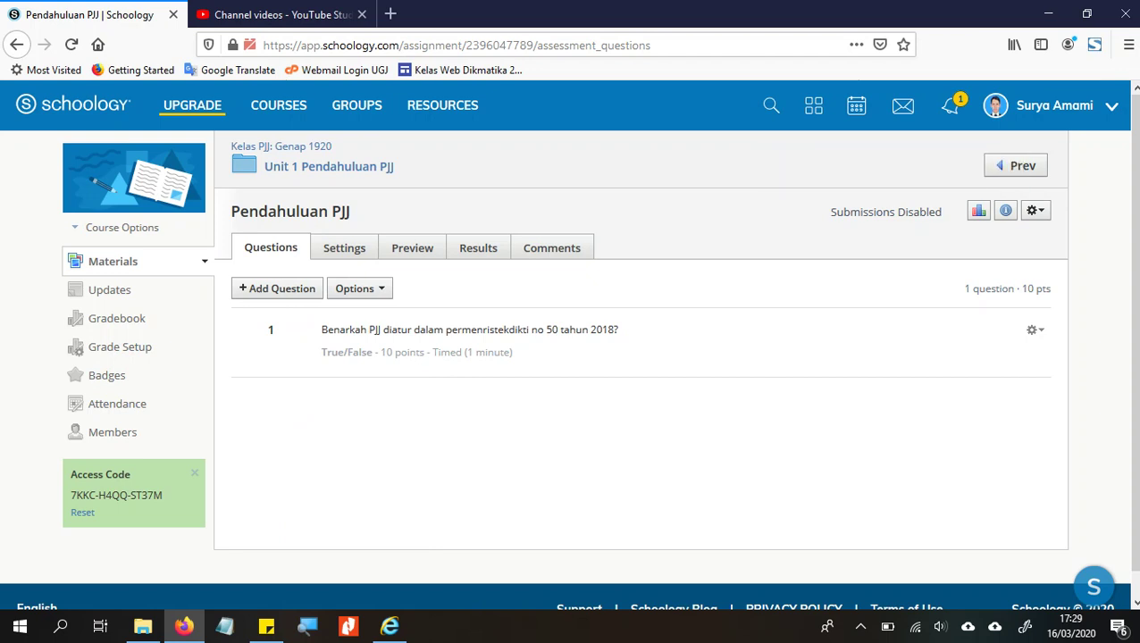
Enter the quiz instructions "Bacalah soal dengan baik, dan jawab dengan jawaban yang tepat" in the quiz settings
{"action": "left_click", "coordinate": [343, 247]}
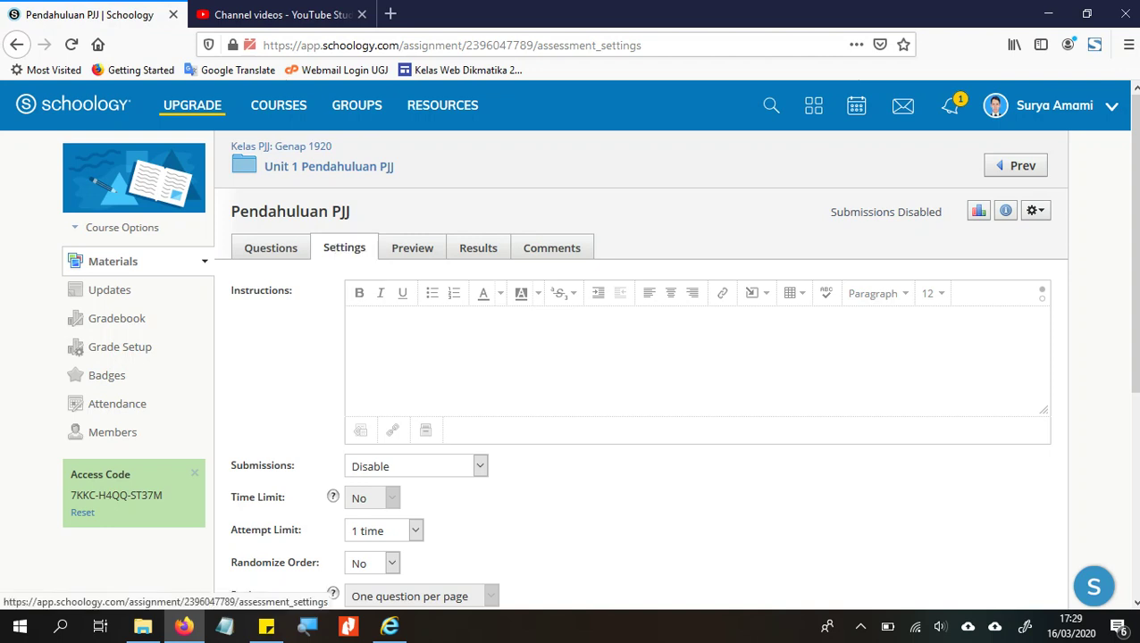
{"action": "left_click", "coordinate": [352, 320]}
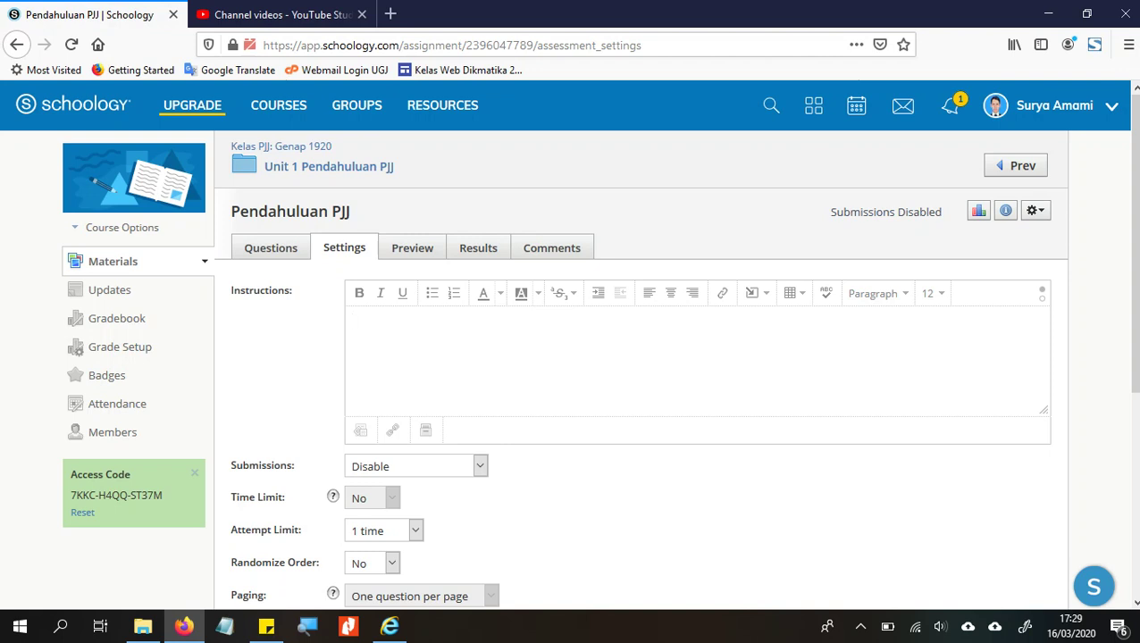
{"action": "type", "text": "Bacalah soal dengan baik, dan jawab "}
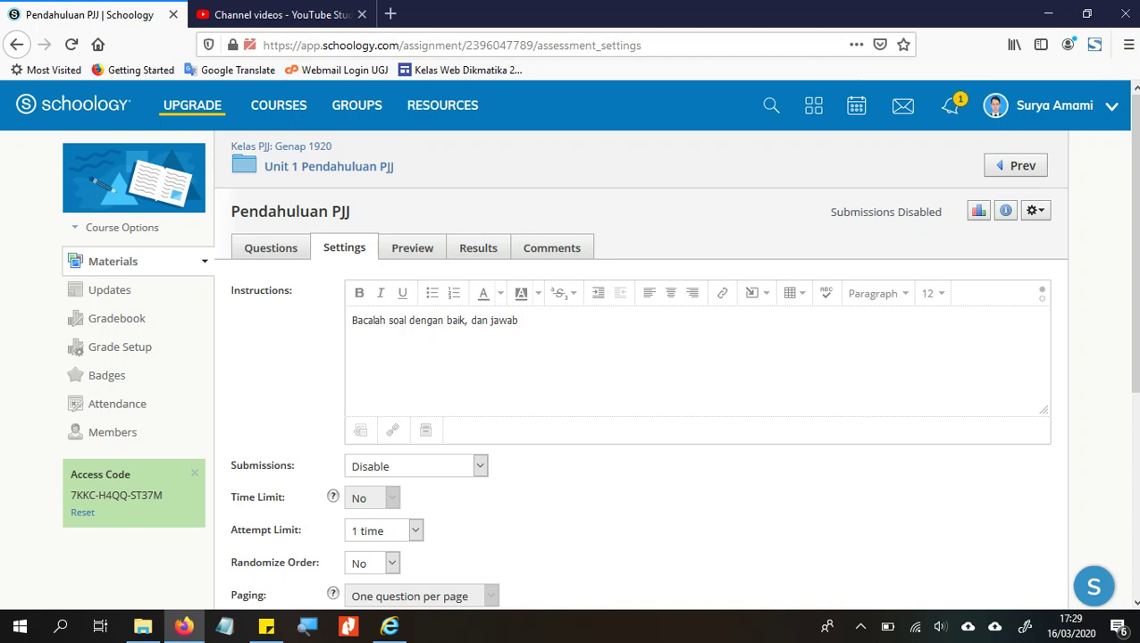
{"action": "type", "text": "dengan jawaban yang te"}
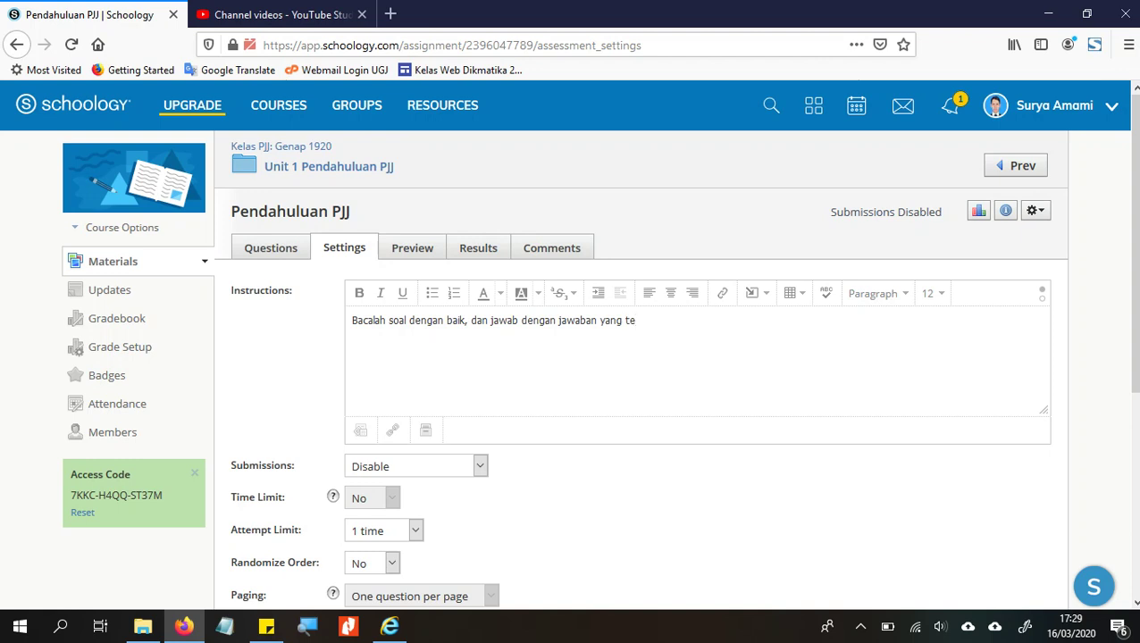
{"action": "type", "text": "pat"}
Review the remaining quiz settings, including the choices for Resumable and View Submissions, and save the changes
{"action": "scroll", "coordinate": [572, 340], "scroll_direction": "down", "scroll_amount": 3}
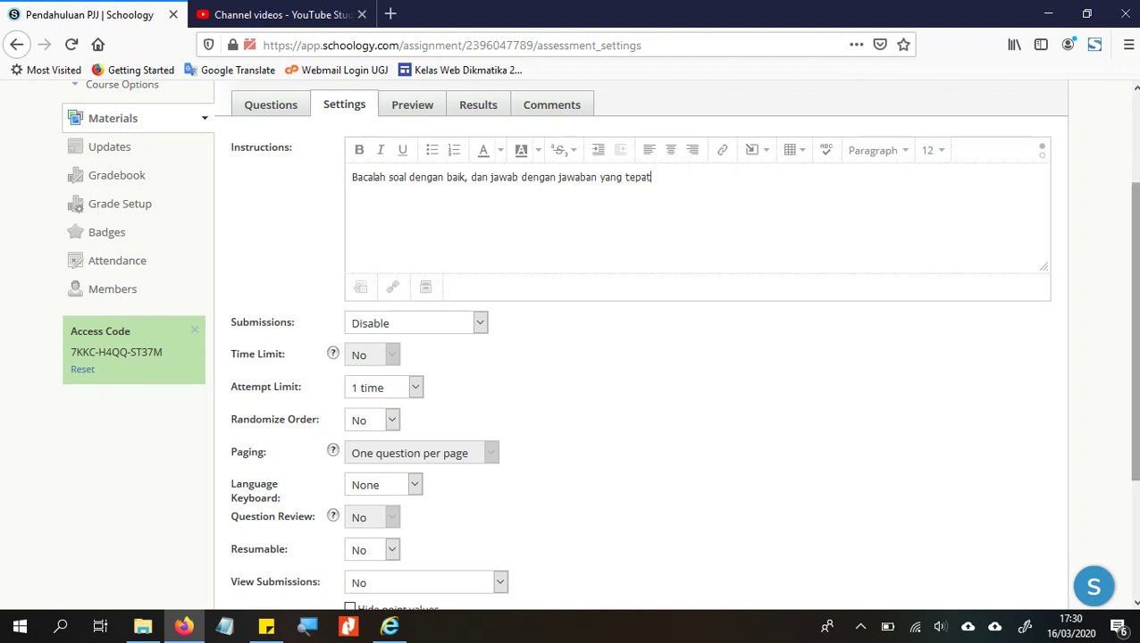
{"action": "scroll", "coordinate": [568, 342], "scroll_direction": "down", "scroll_amount": 3}
{"action": "scroll", "coordinate": [568, 342], "scroll_direction": "up", "scroll_amount": 2}
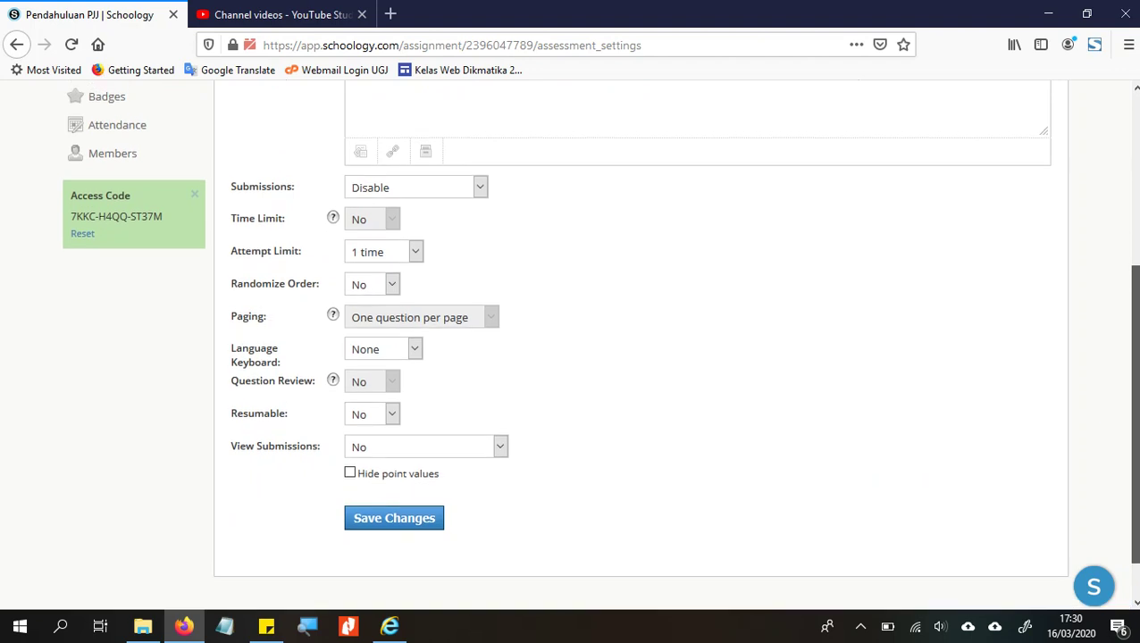
{"action": "scroll", "coordinate": [569, 342], "scroll_direction": "down", "scroll_amount": 1}
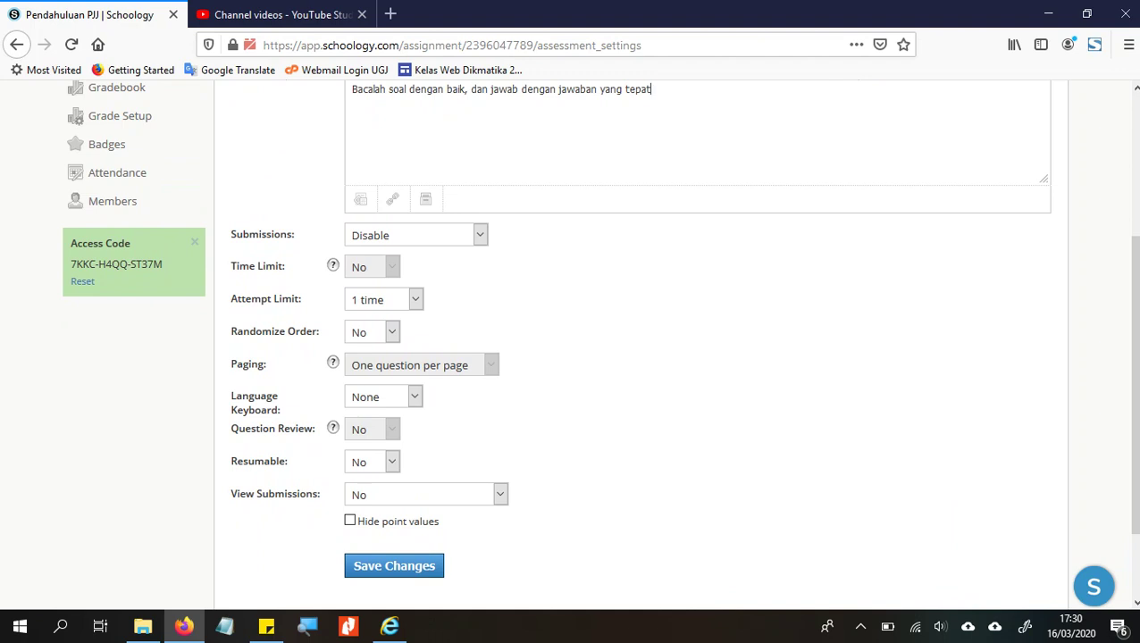
{"action": "left_click", "coordinate": [392, 462]}
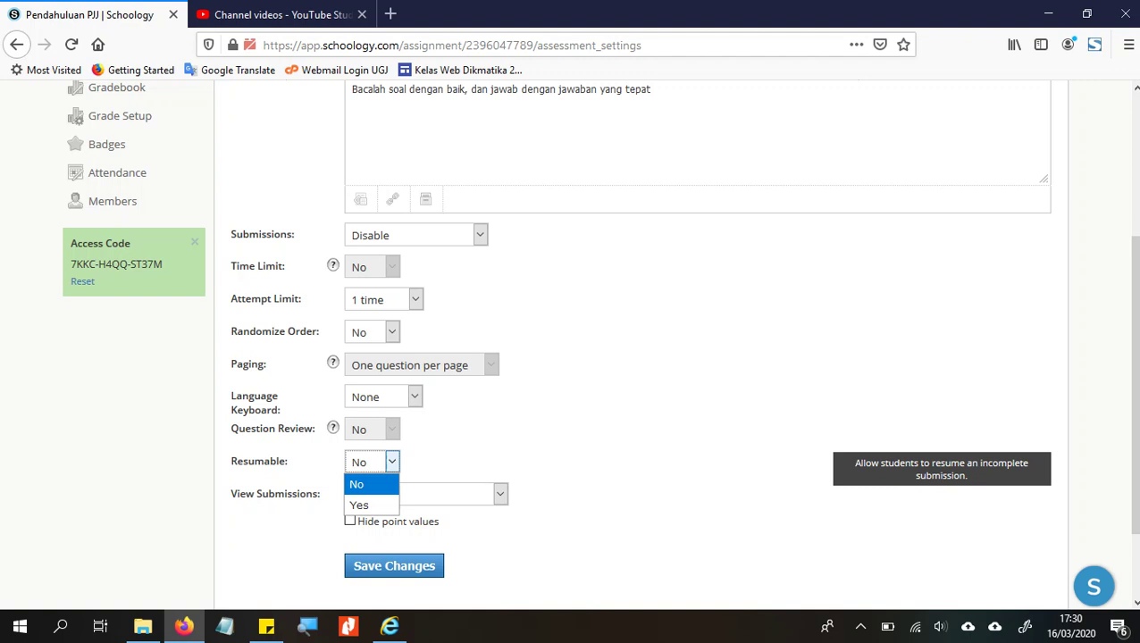
{"action": "left_click", "coordinate": [499, 494]}
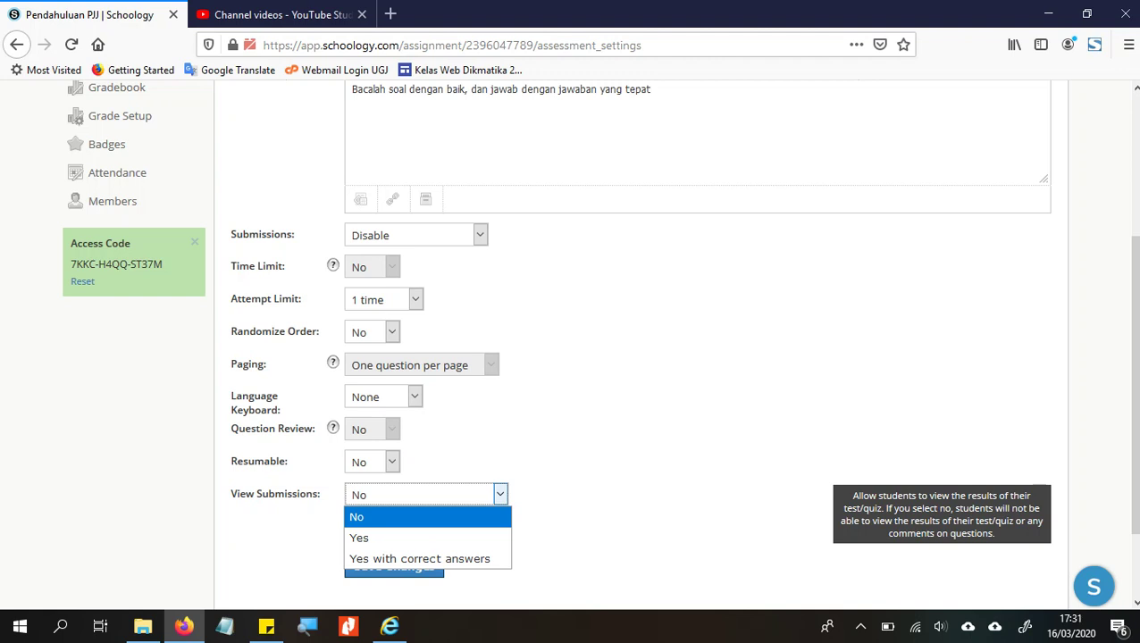
{"action": "double_click", "coordinate": [616, 497]}
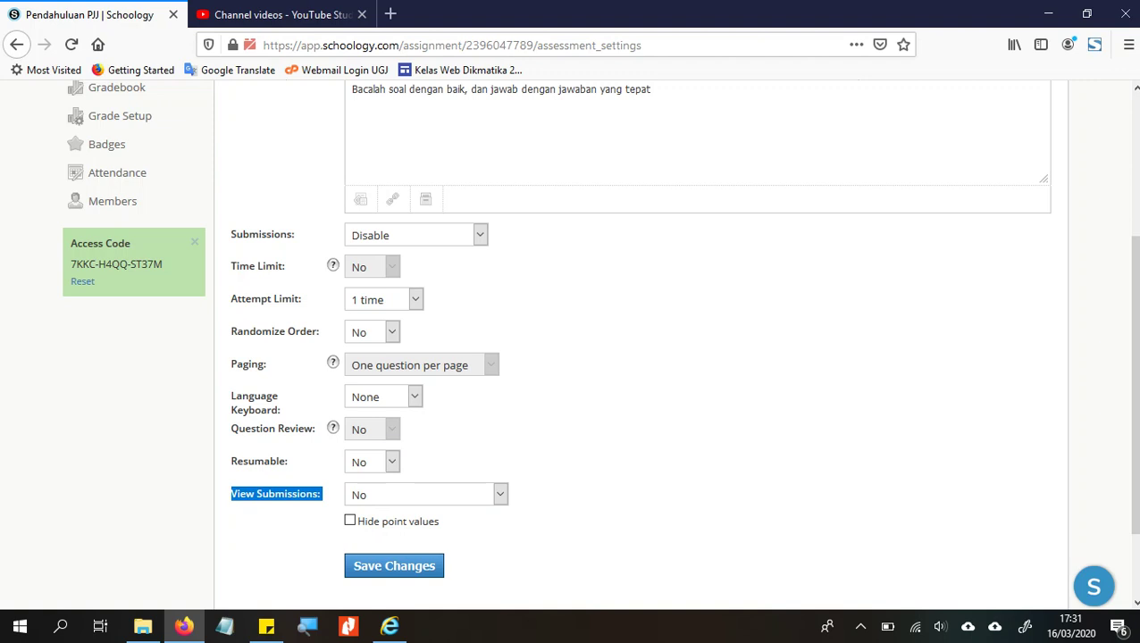
{"action": "left_click", "coordinate": [394, 565]}
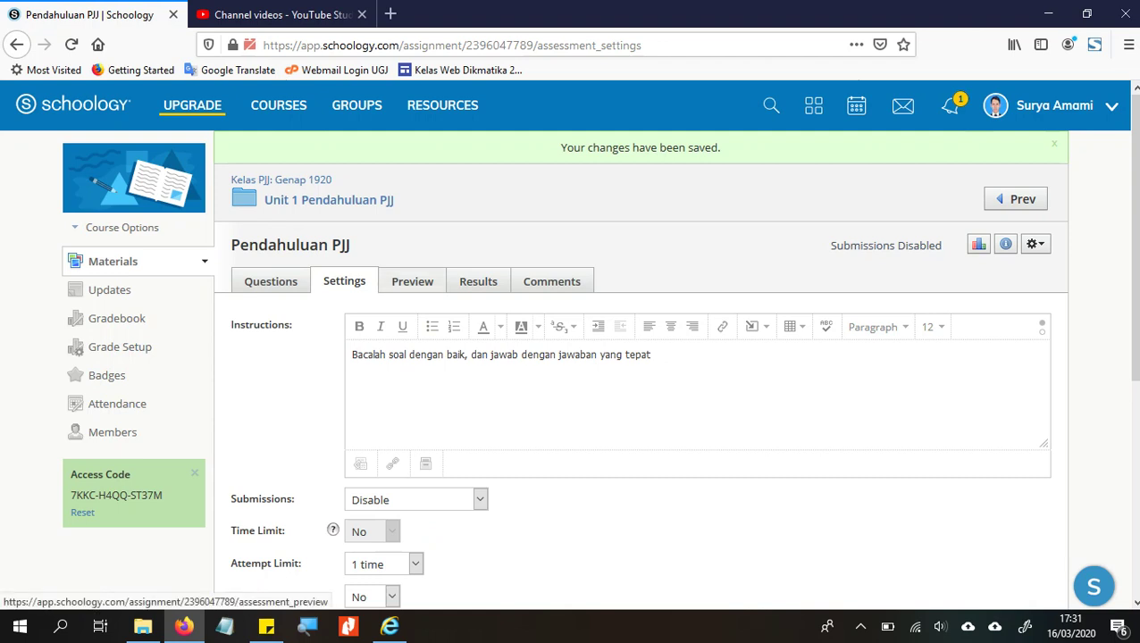
Preview the Pendahuluan PJJ quiz by starting a new attempt
{"action": "left_click", "coordinate": [412, 282]}
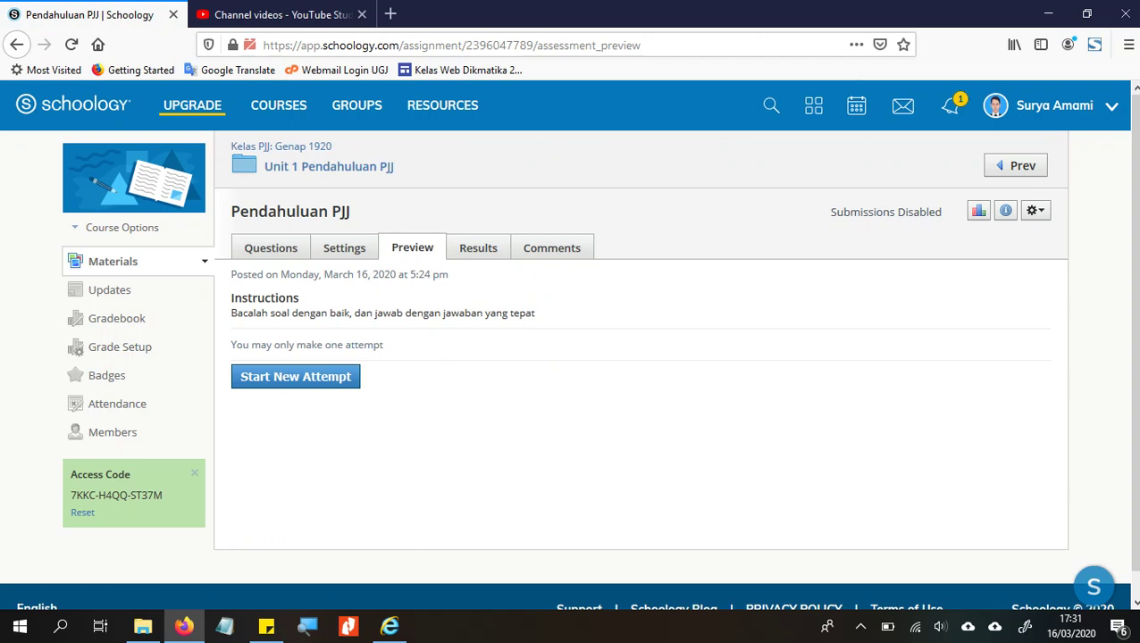
{"action": "left_click", "coordinate": [295, 376]}
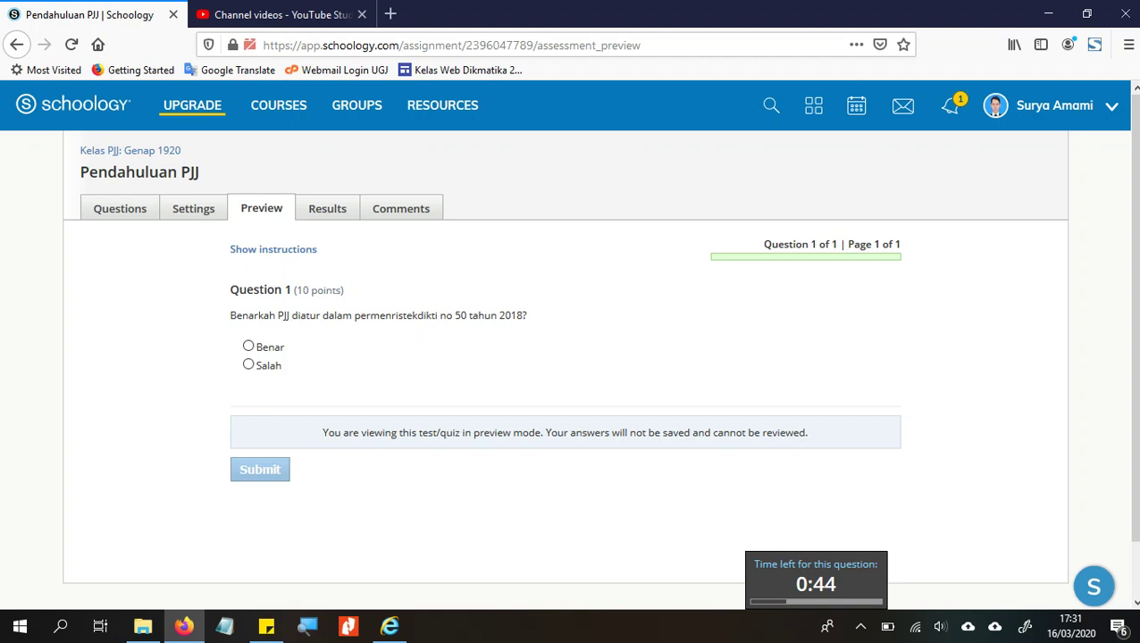
Leave the preview attempt and view the quiz's student results and comments
{"action": "left_click", "coordinate": [327, 209]}
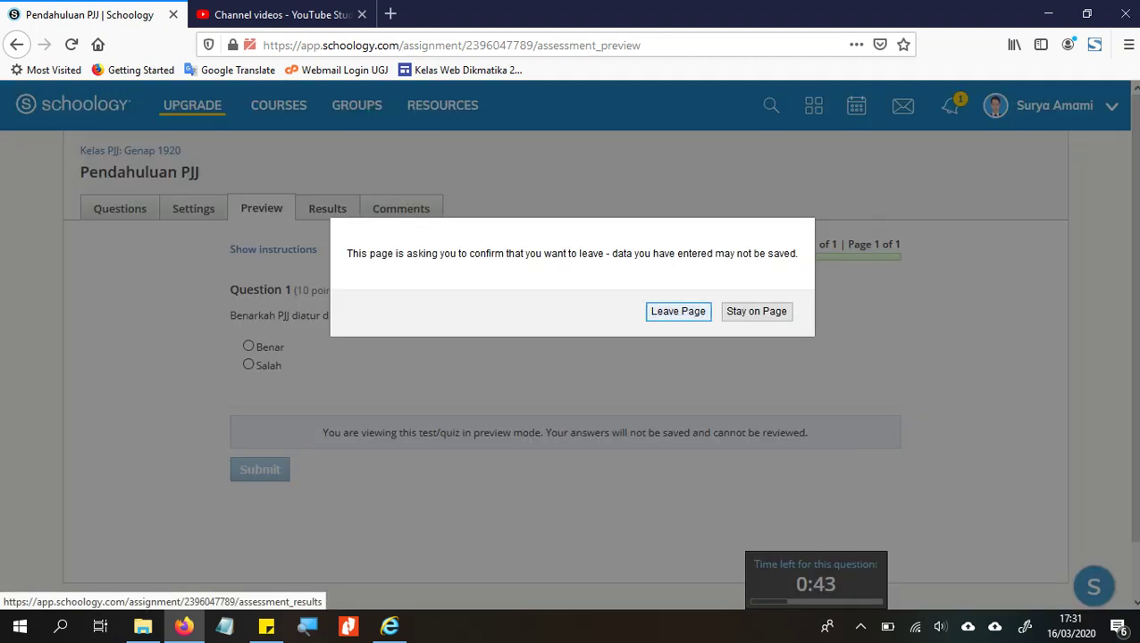
{"action": "key", "text": "Return"}
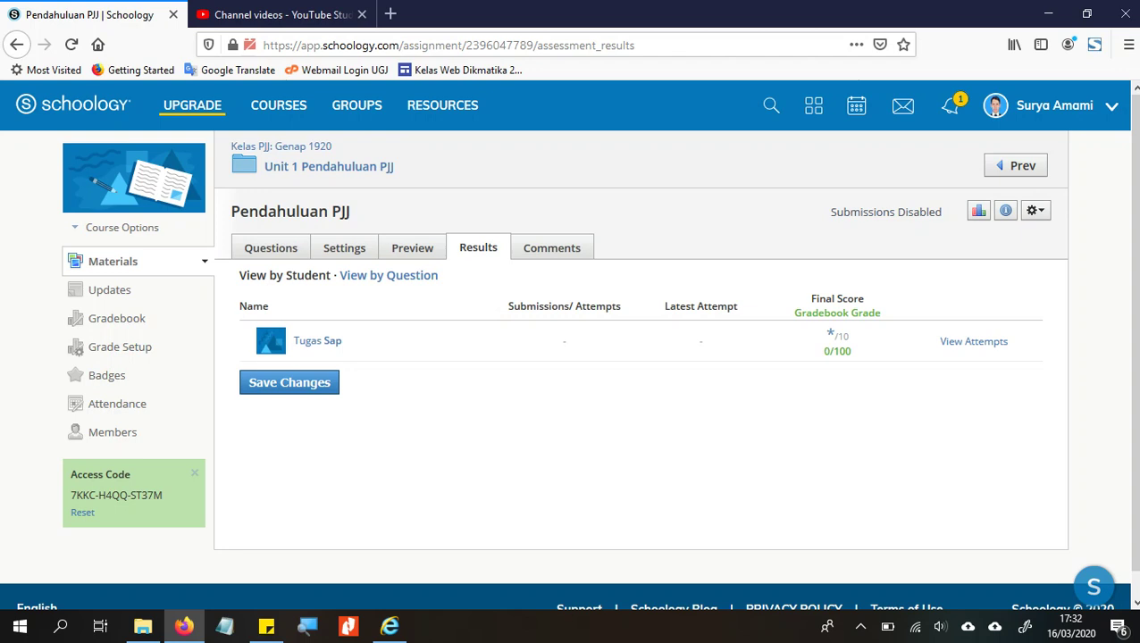
{"action": "left_click", "coordinate": [551, 247]}
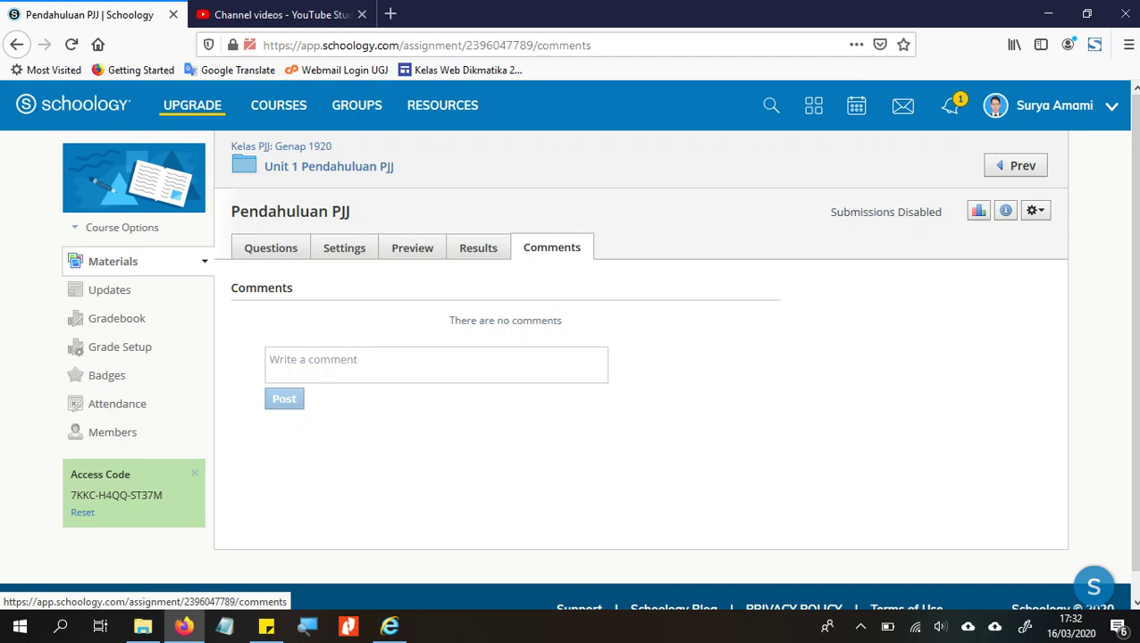
Return to the quiz's questions and open the list of question types that can be added
{"action": "left_click", "coordinate": [270, 248]}
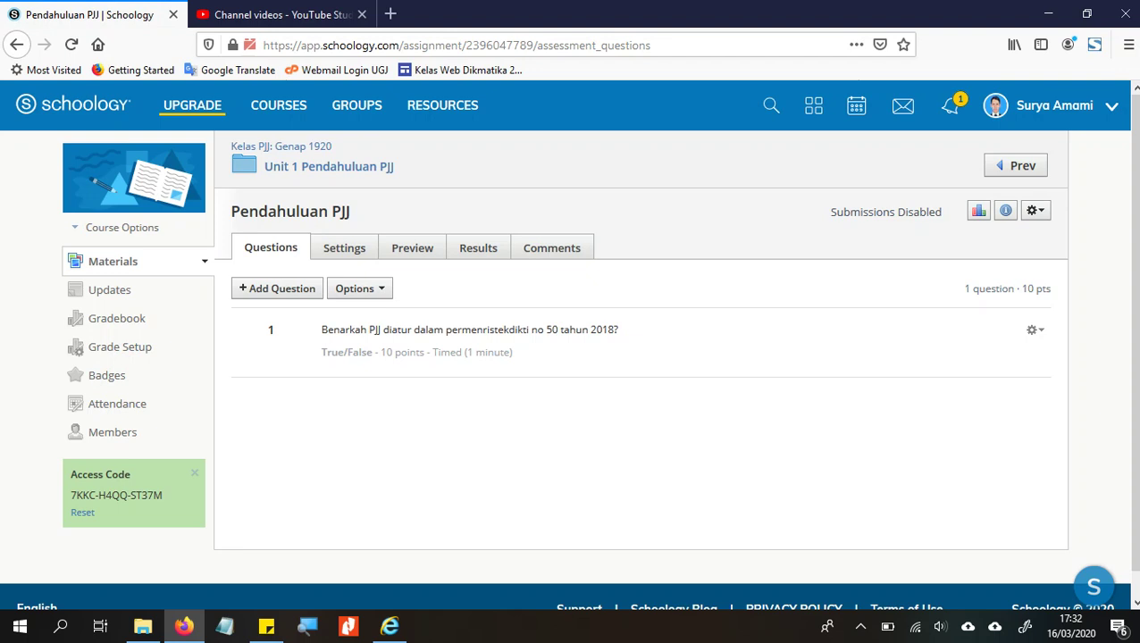
{"action": "left_click", "coordinate": [277, 288]}
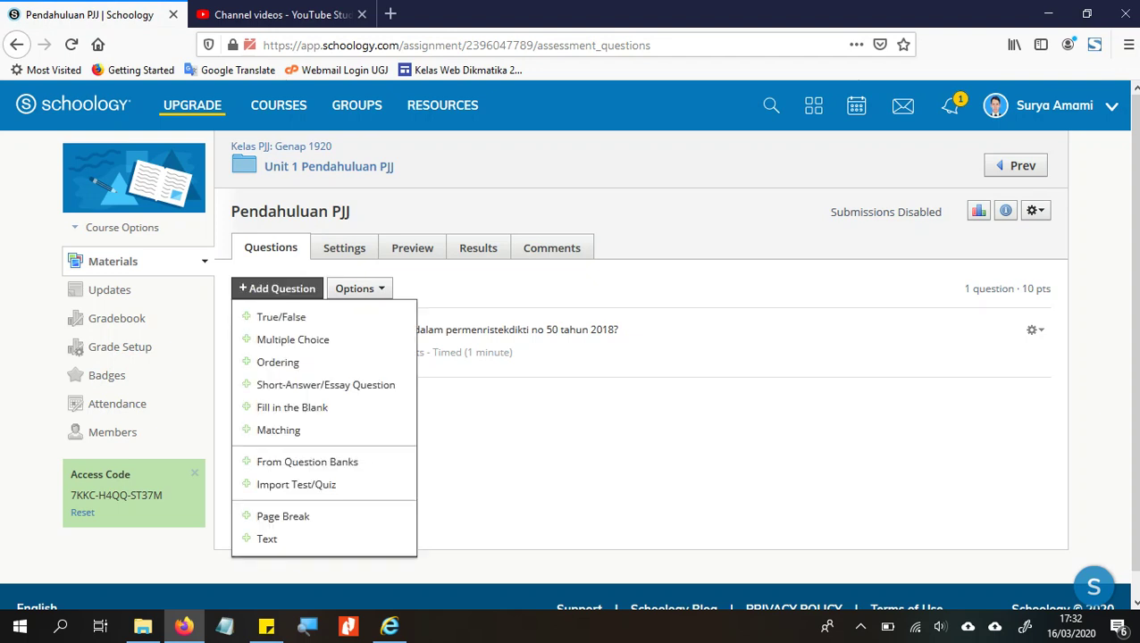